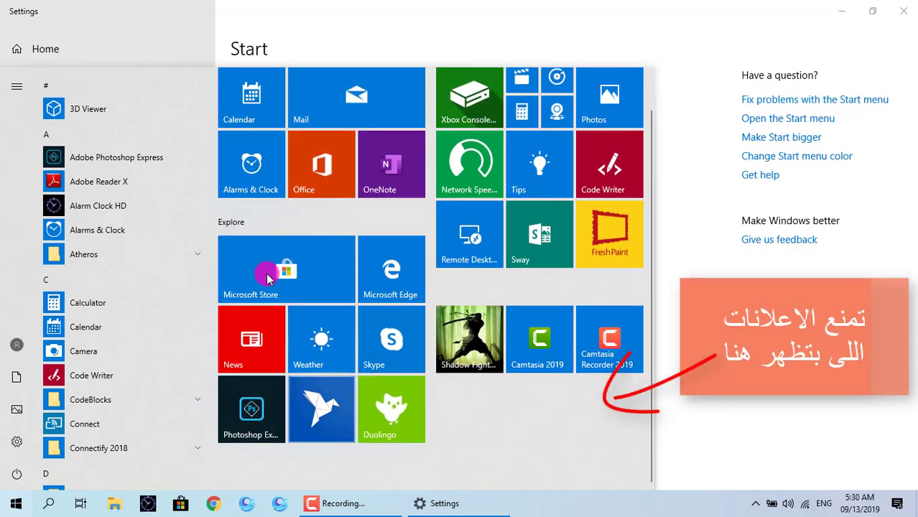
- Turn off the occasional suggestions in Start and look over the Start menu tiles
key("Escape")
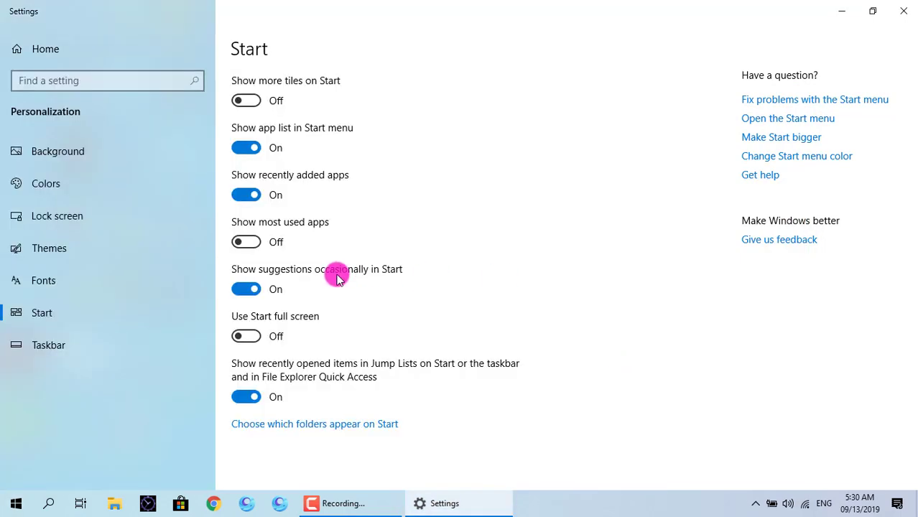
left_click(245, 290)
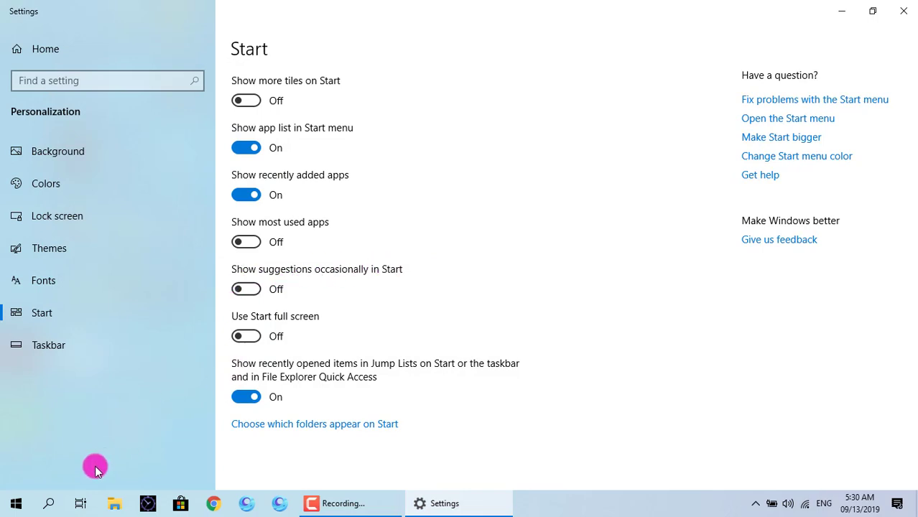
left_click(16, 500)
scroll(283, 363, "down", 1)
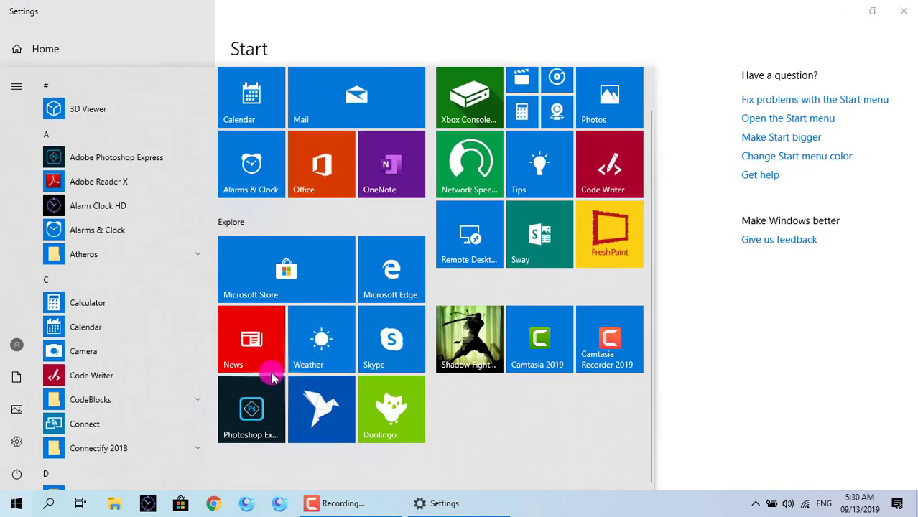
left_click(695, 298)
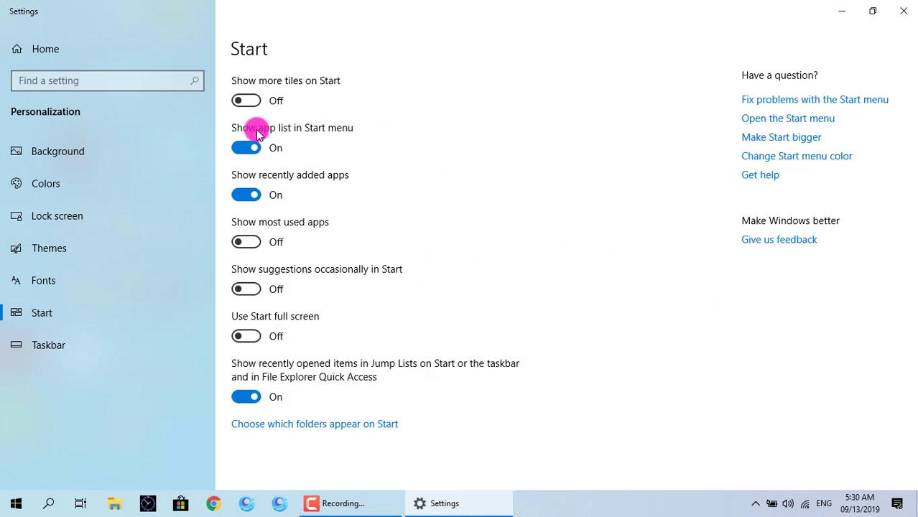
- Turn off the app list in the Start menu and look at its separate all-apps and pinned-tiles views
left_click(278, 144)
left_click(16, 503)
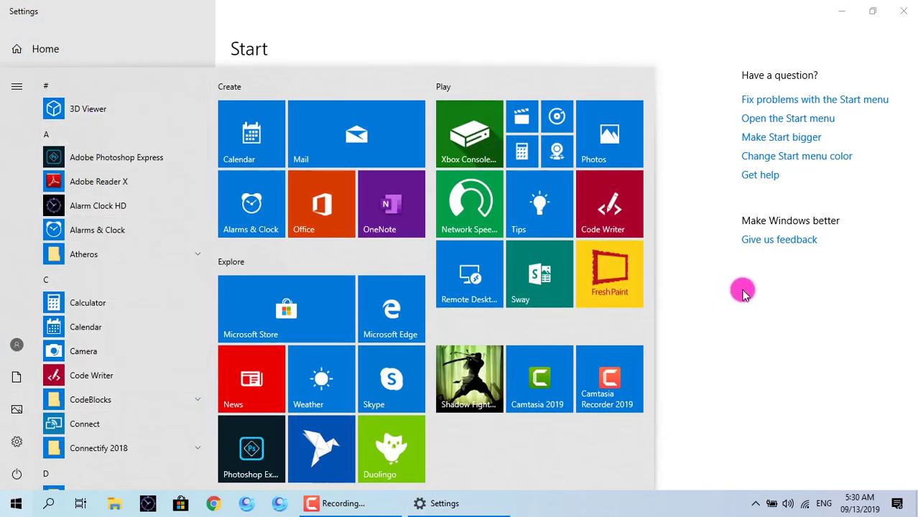
left_click(701, 292)
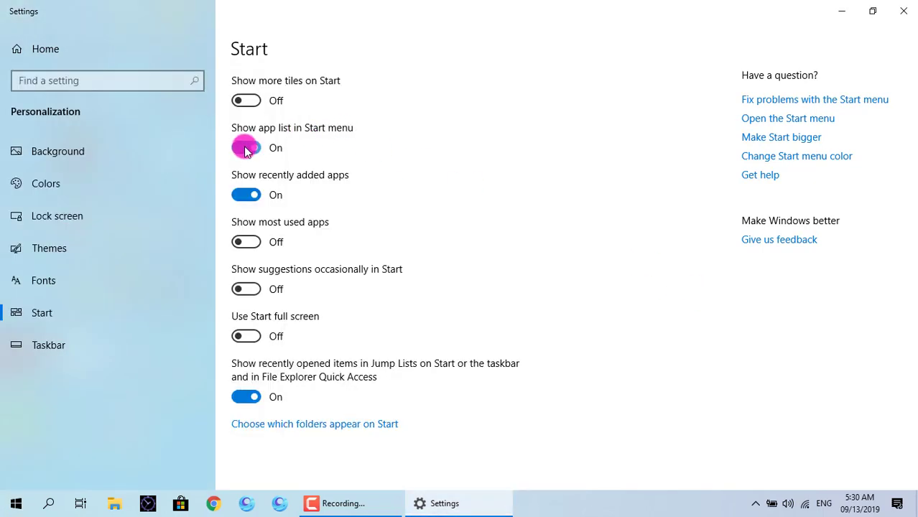
left_click(15, 502)
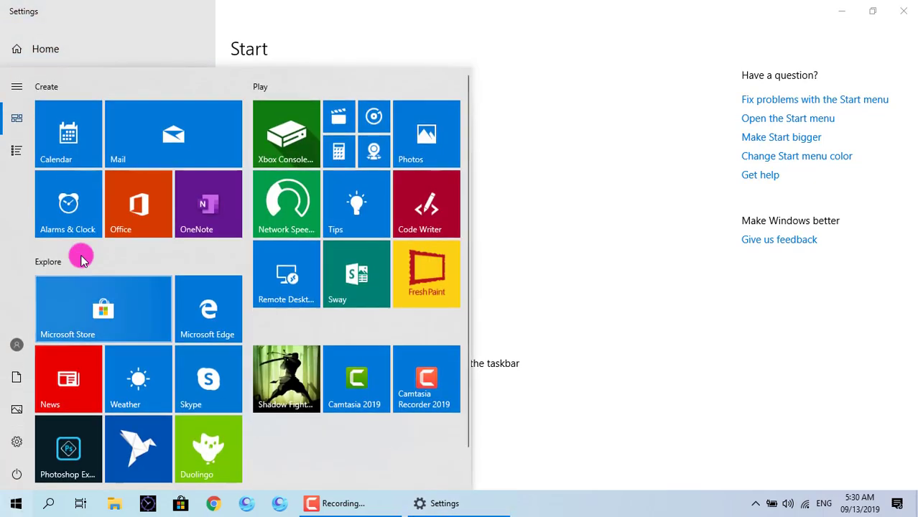
left_click(13, 150)
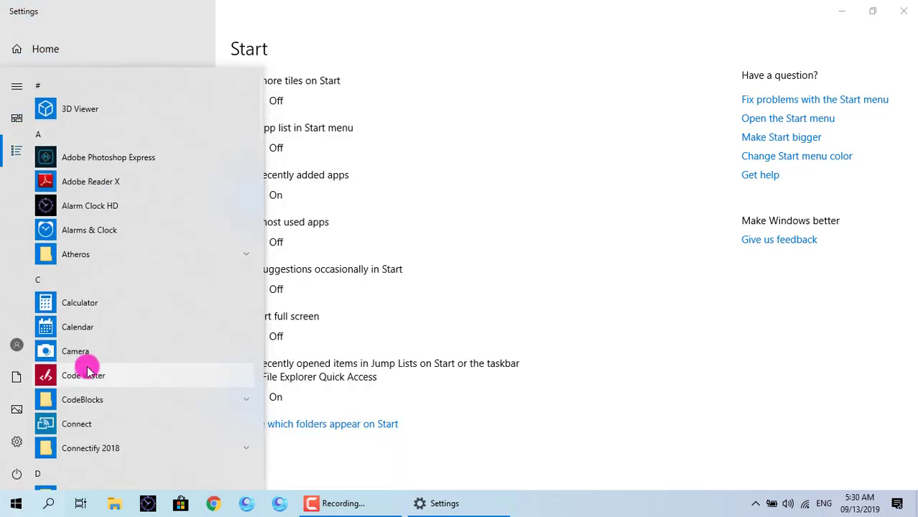
left_click(17, 122)
left_click(572, 228)
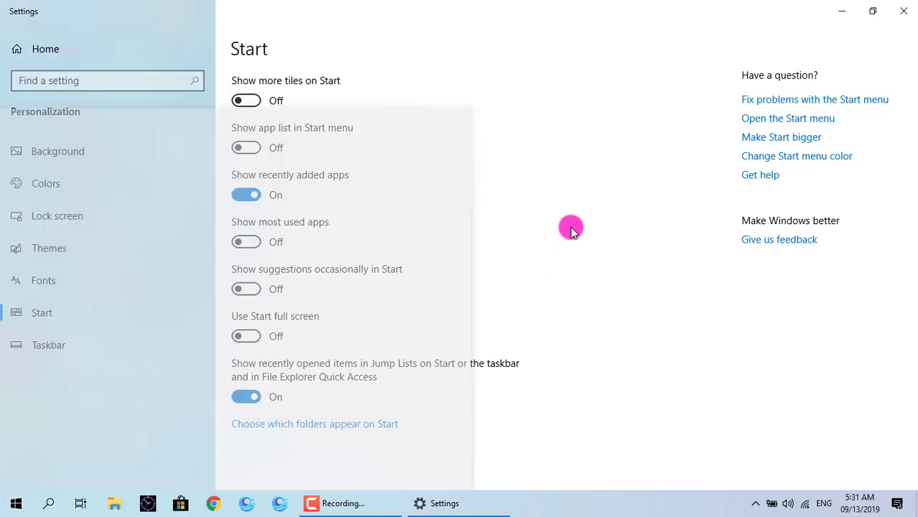
- Narrow the Start menu to a single column of tile groups and look through the rearranged tiles
left_click(260, 190)
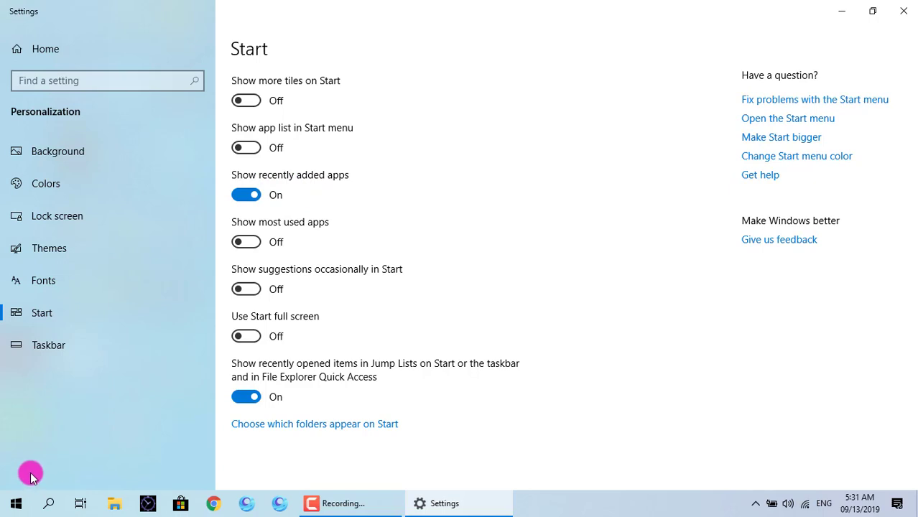
left_click(15, 501)
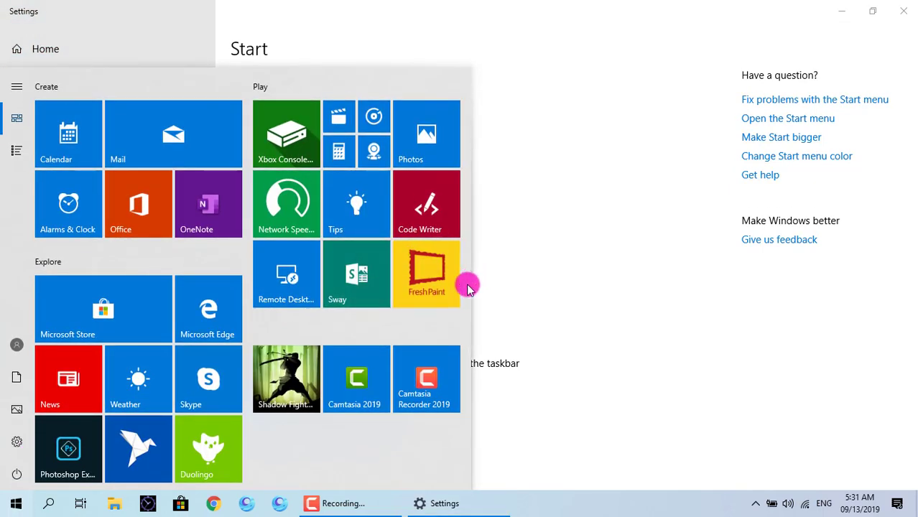
left_click_drag(470, 288, 230, 299)
scroll(176, 277, "down", 5)
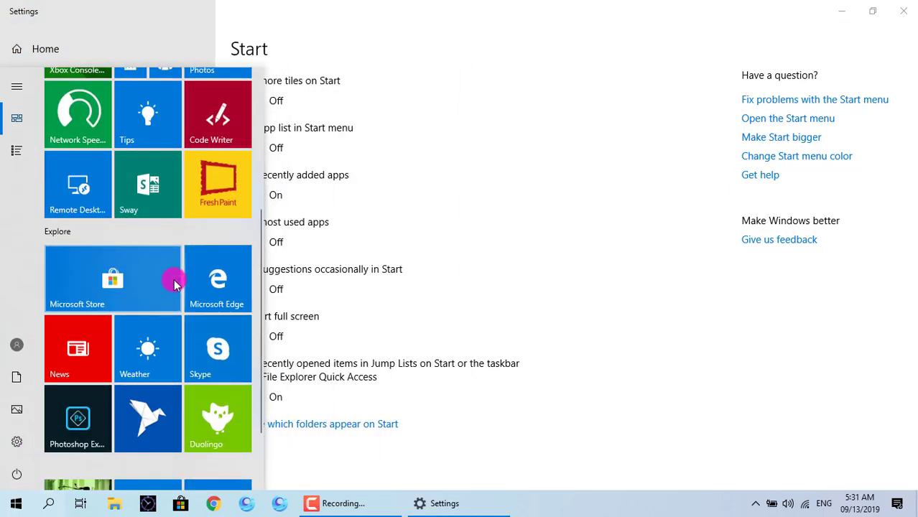
scroll(230, 327, "up", 5)
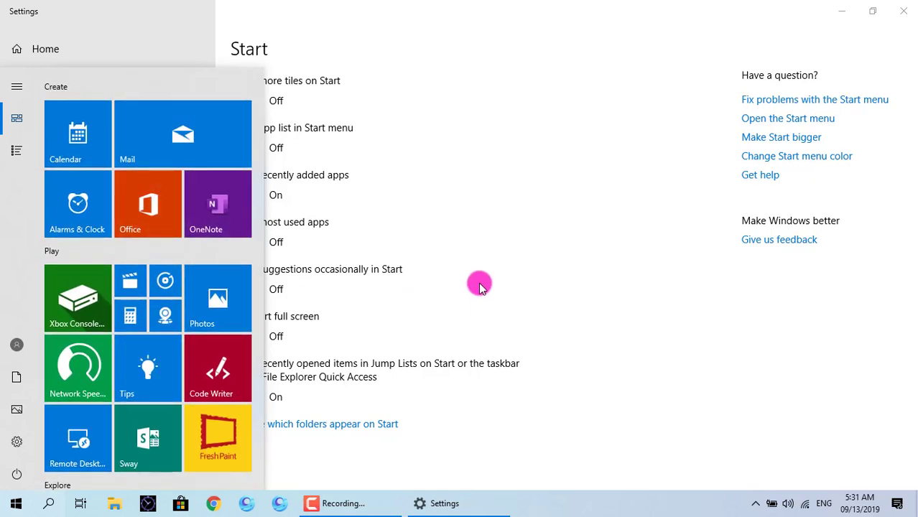
left_click(282, 377)
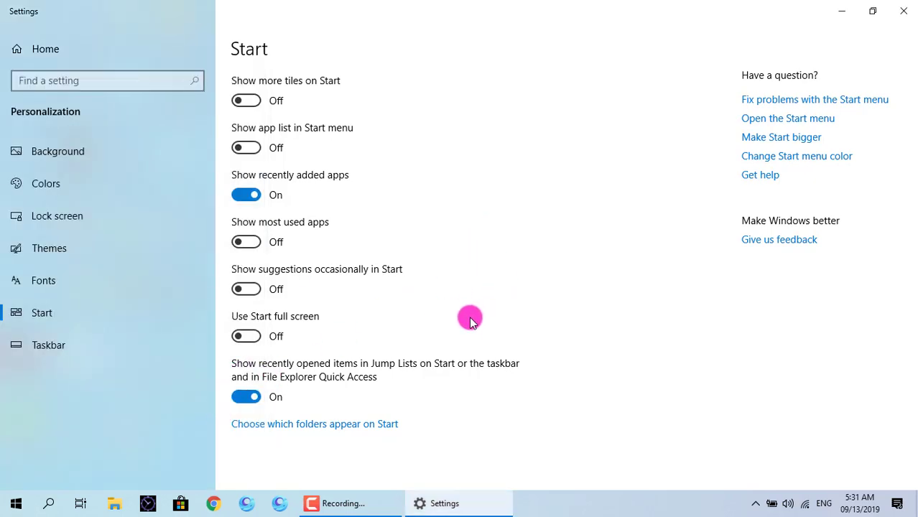
- Open the Background personalization settings and examine the available background types
left_click(57, 151)
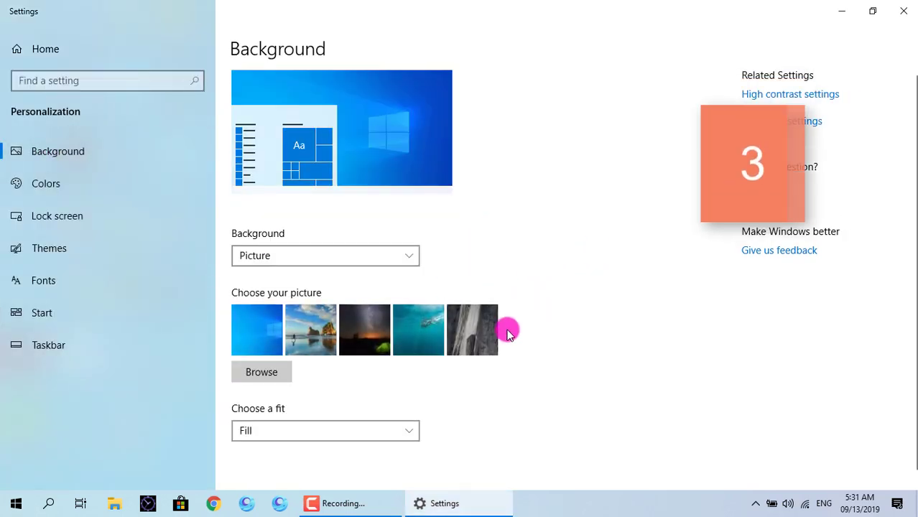
scroll(451, 382, "down", 1)
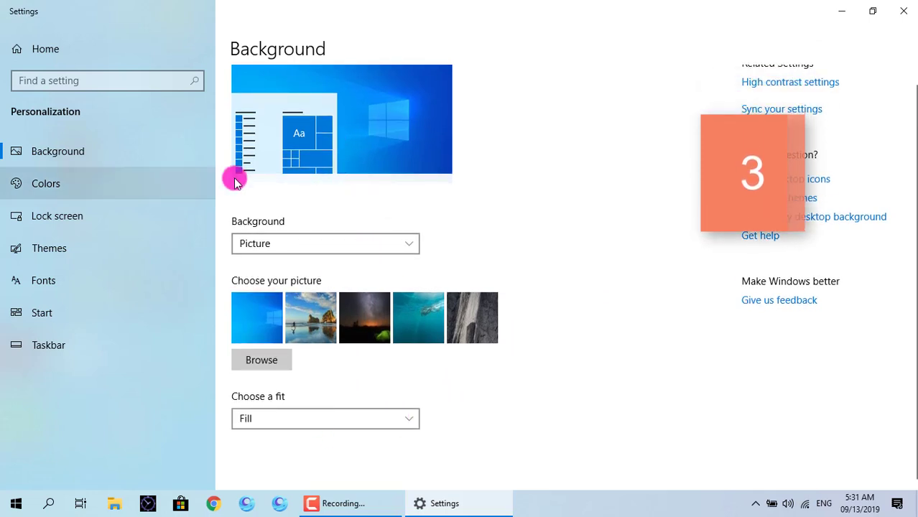
left_click(415, 243)
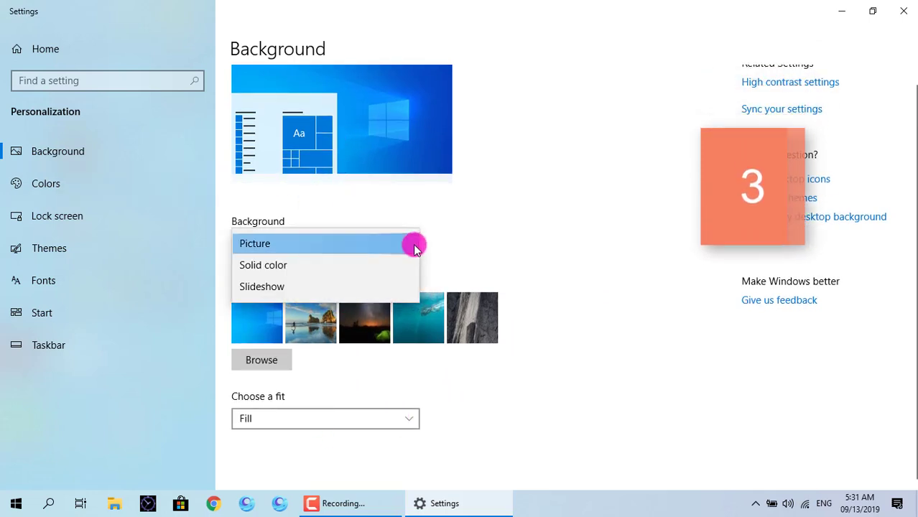
left_click(478, 226)
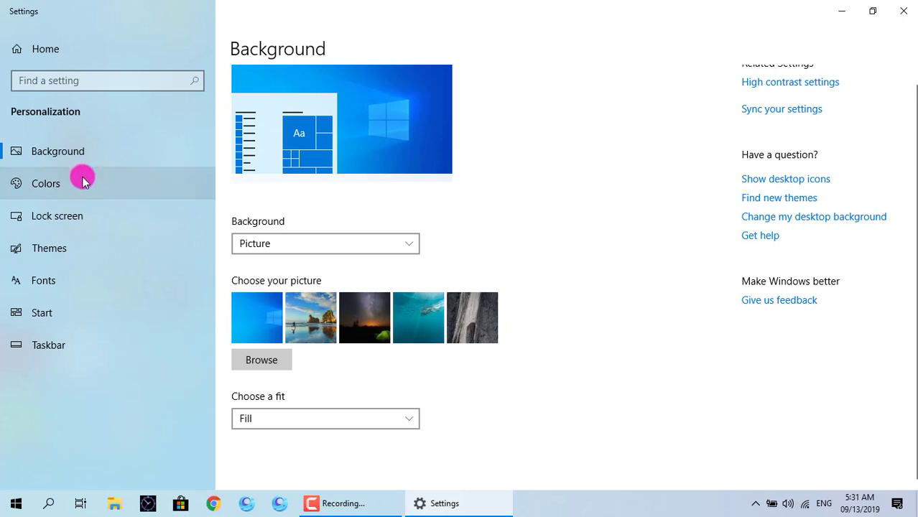
- Open the Colors personalization settings and set the color mode to Dark
left_click(83, 184)
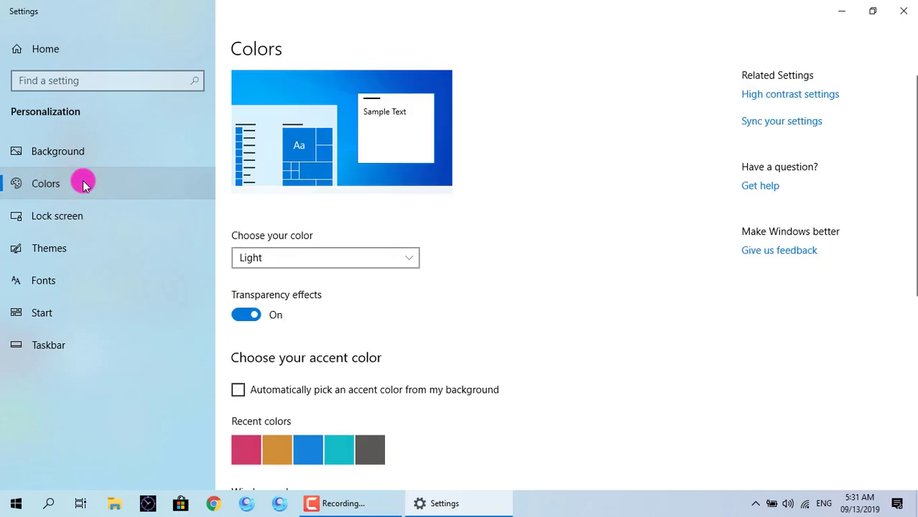
scroll(385, 367, "down", 2)
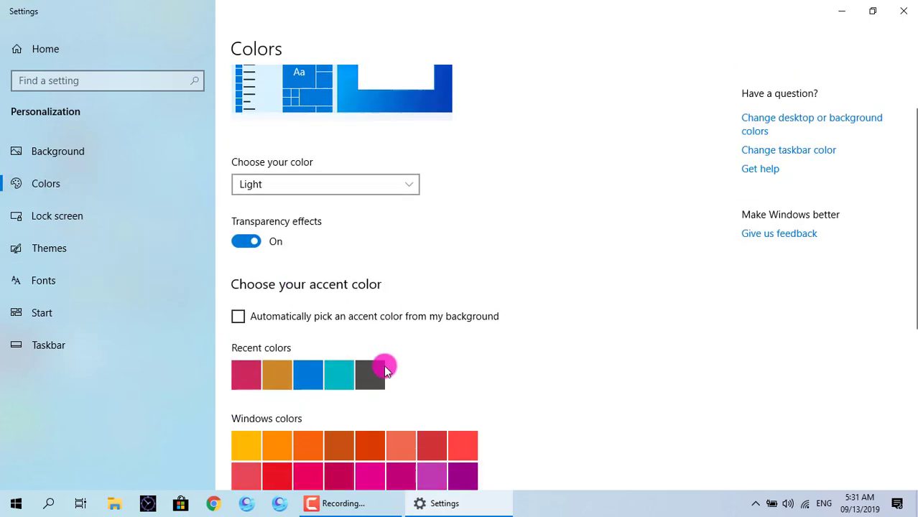
left_click(406, 186)
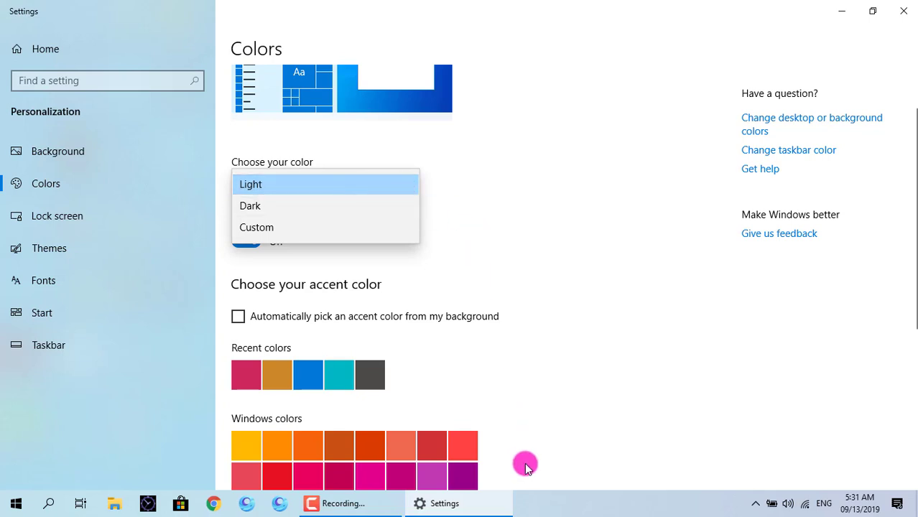
left_click(361, 207)
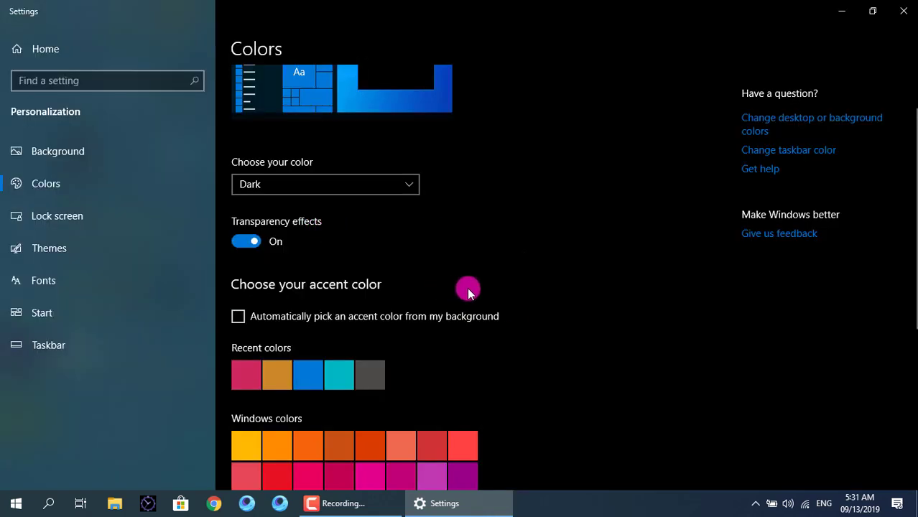
- Enable automatic accent color picking from the background and show the accent color on Start, taskbar, and action center
scroll(541, 261, "down", 3)
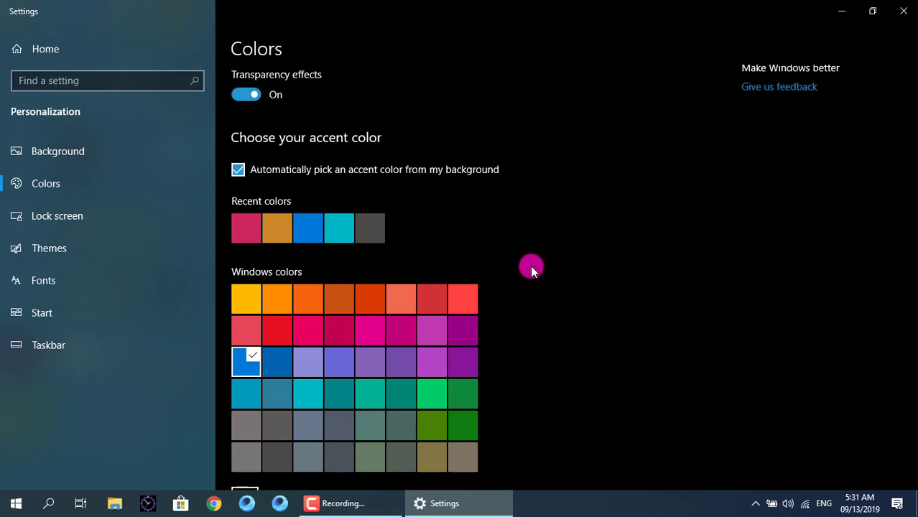
scroll(531, 267, "down", 3)
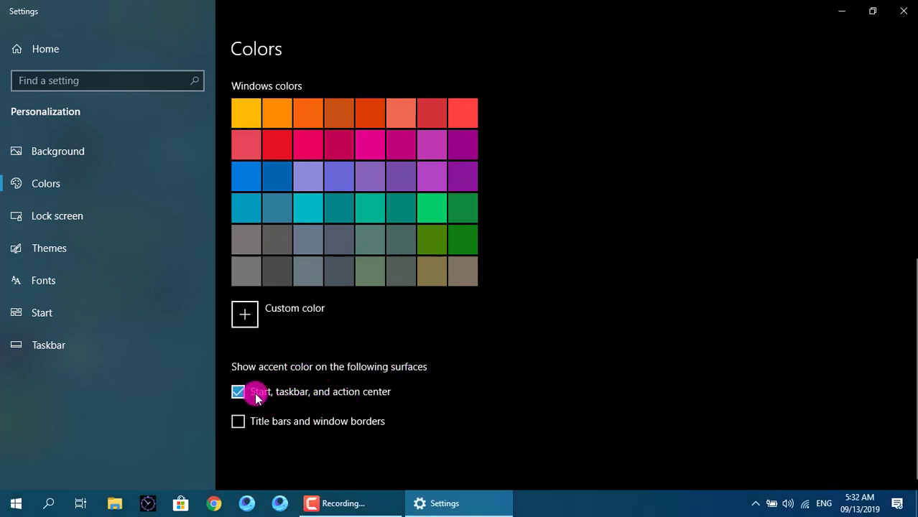
scroll(559, 361, "up", 3)
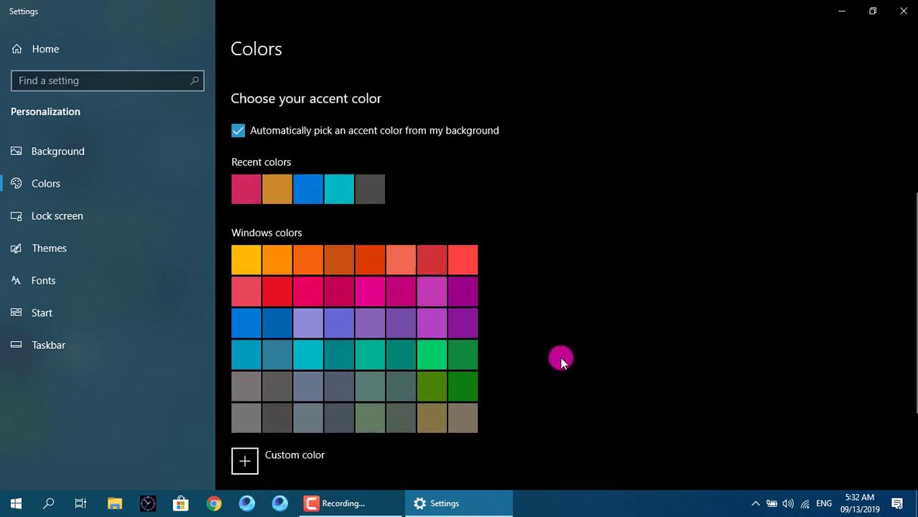
scroll(561, 361, "down", 3)
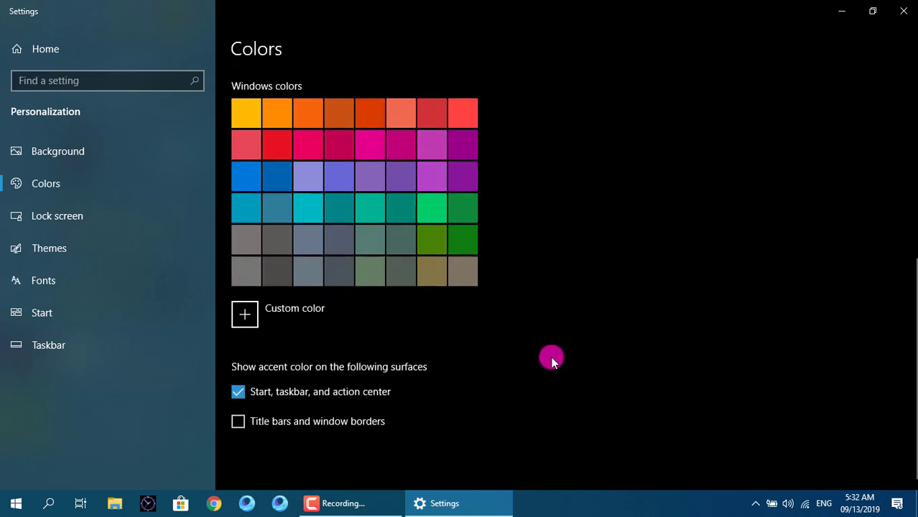
scroll(534, 357, "up", 3)
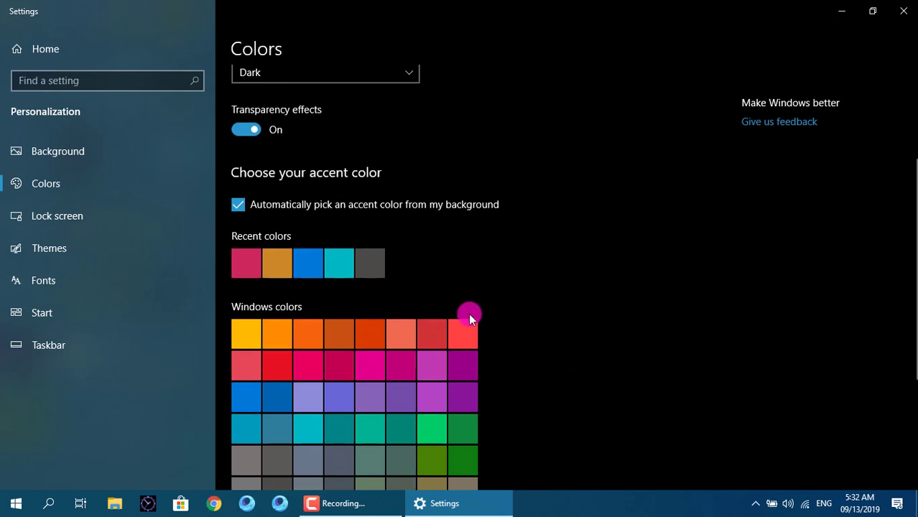
- Choose Storm from the recent colors as accent color and turn the accent off for title bars and window borders
left_click(370, 263)
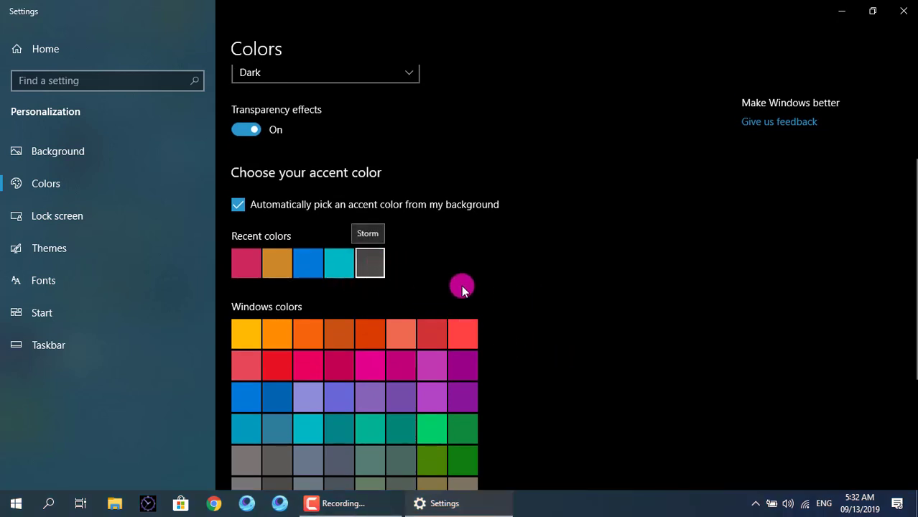
scroll(462, 286, "down", 3)
scroll(492, 298, "up", 4)
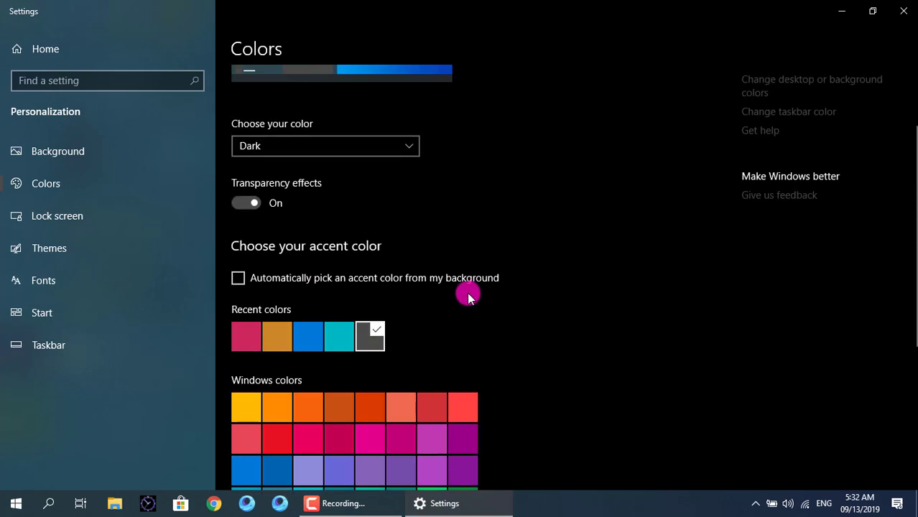
scroll(396, 341, "down", 4)
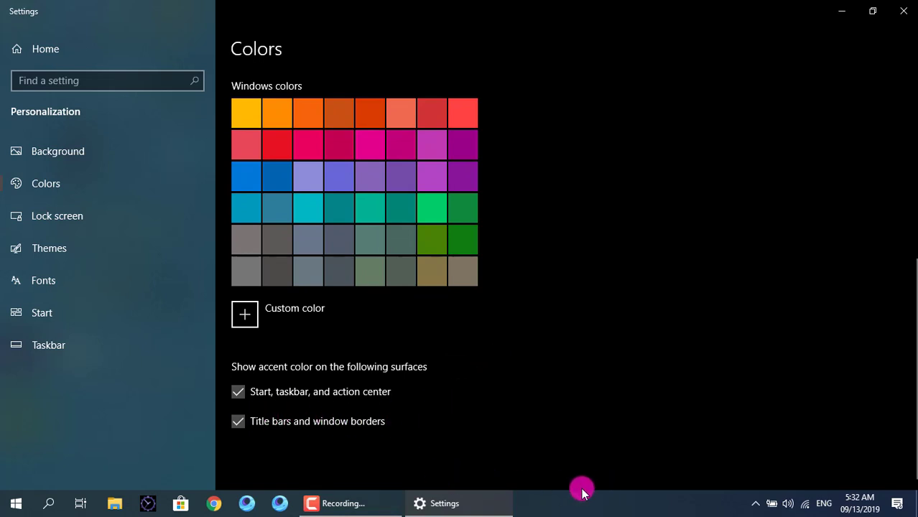
left_click(237, 421)
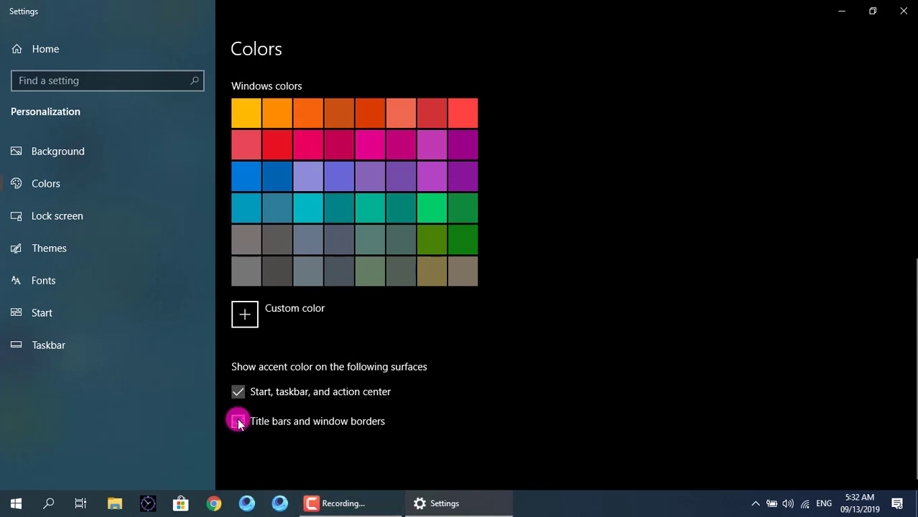
- Set the Windows color mode to Light
scroll(363, 349, "up", 5)
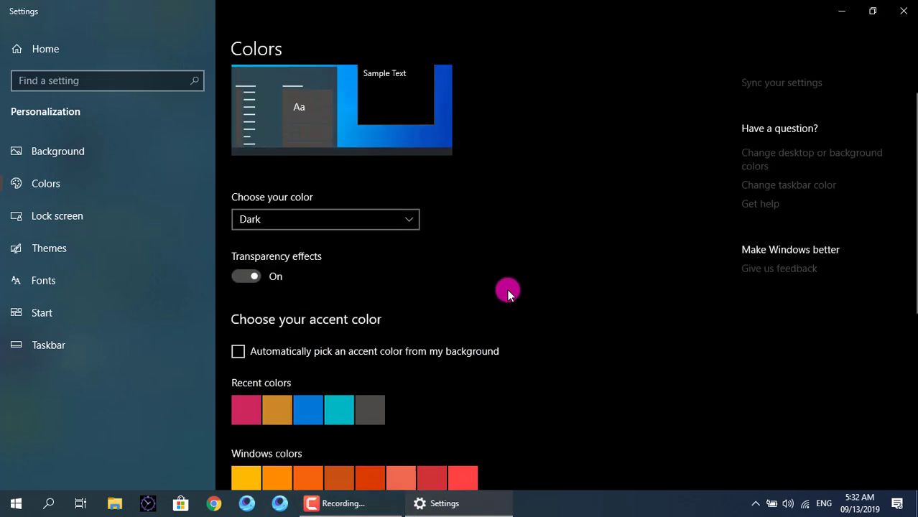
left_click(407, 217)
left_click(339, 194)
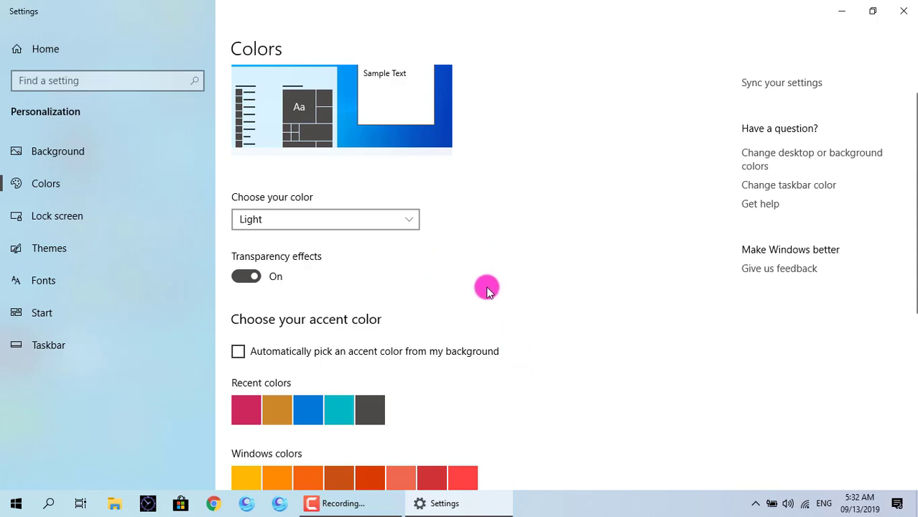
- Open the Lock screen personalization settings and look through the background, app status, and sign-in options
left_click(92, 224)
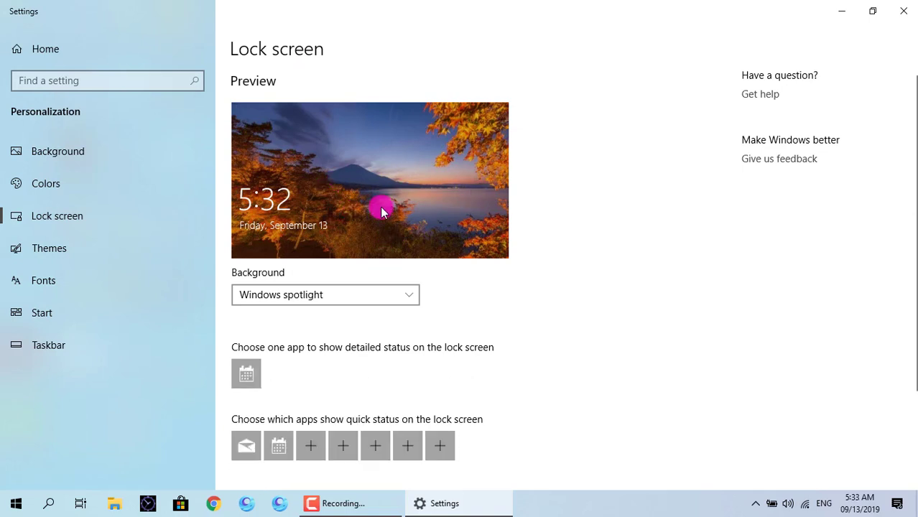
scroll(532, 295, "down", 3)
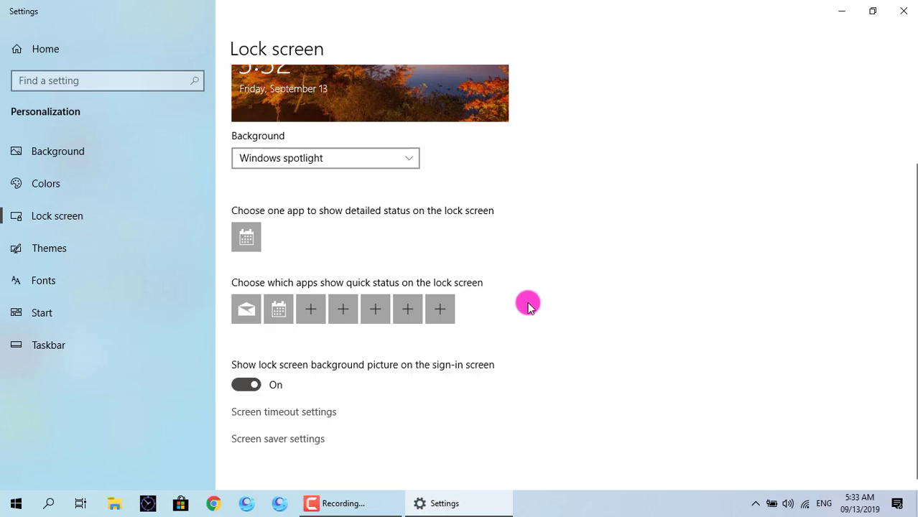
- Open the Themes personalization settings and look through the current theme and the available themes
scroll(527, 301, "up", 3)
left_click(92, 247)
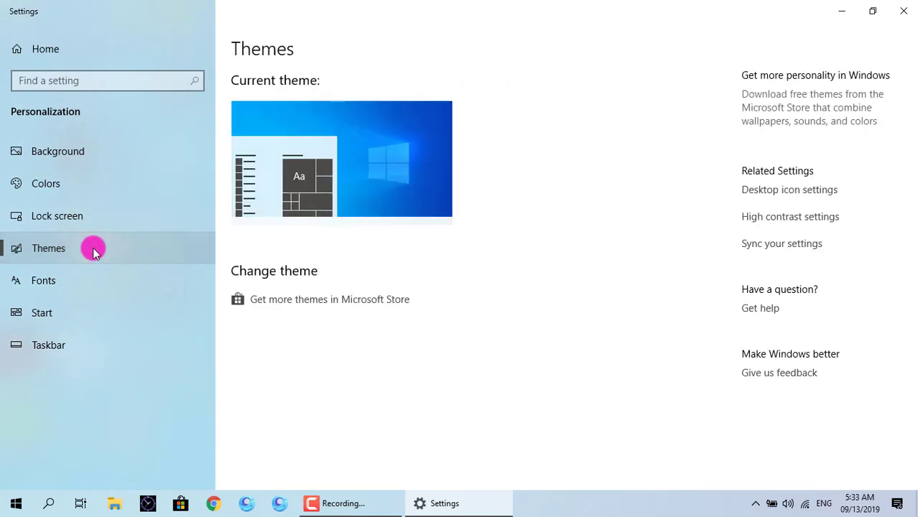
scroll(471, 280, "down", 2)
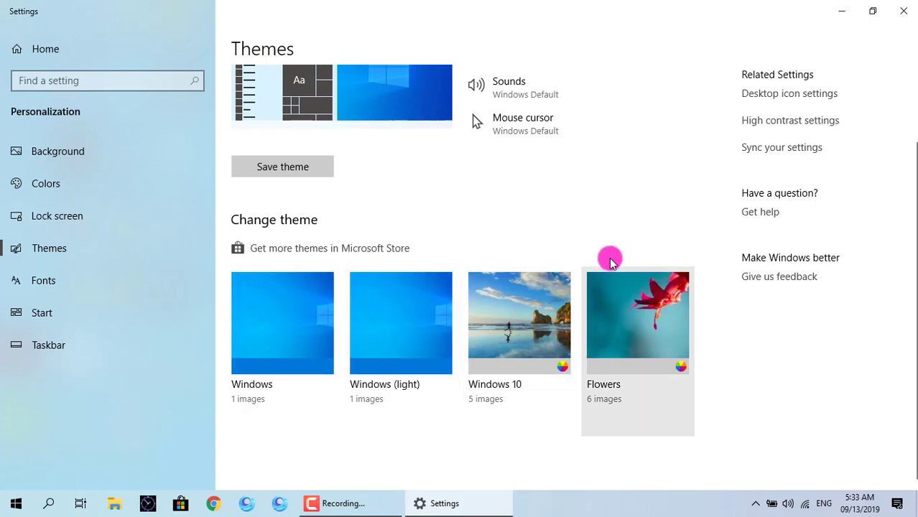
scroll(610, 262, "up", 2)
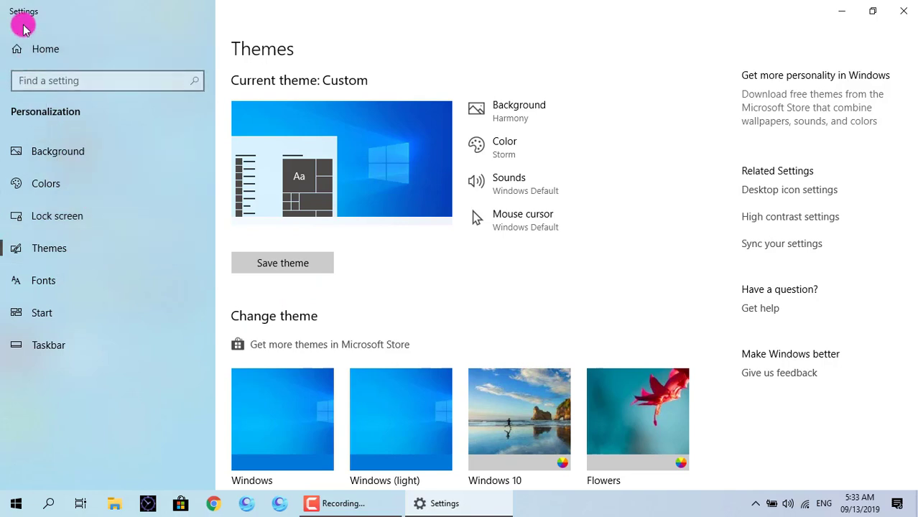
- Open the Apps settings from the Settings home page and look through the full list of installed apps
left_click(33, 52)
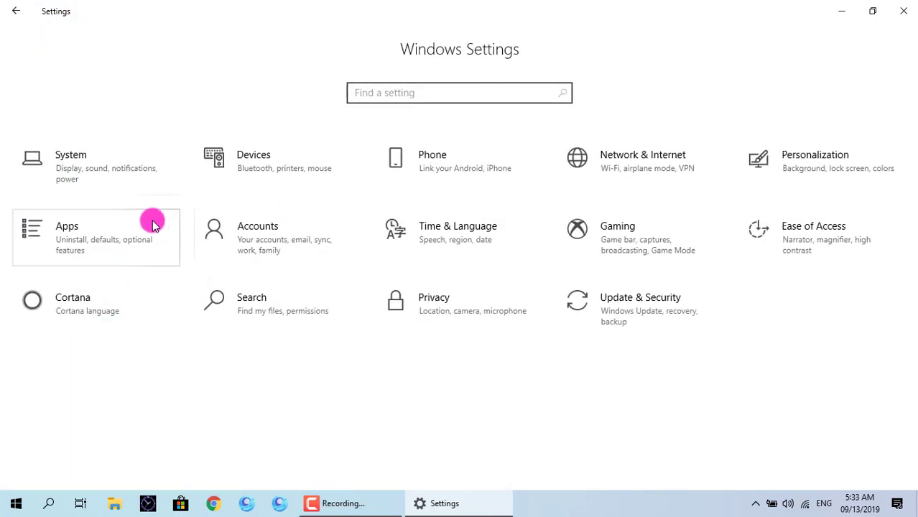
left_click(71, 235)
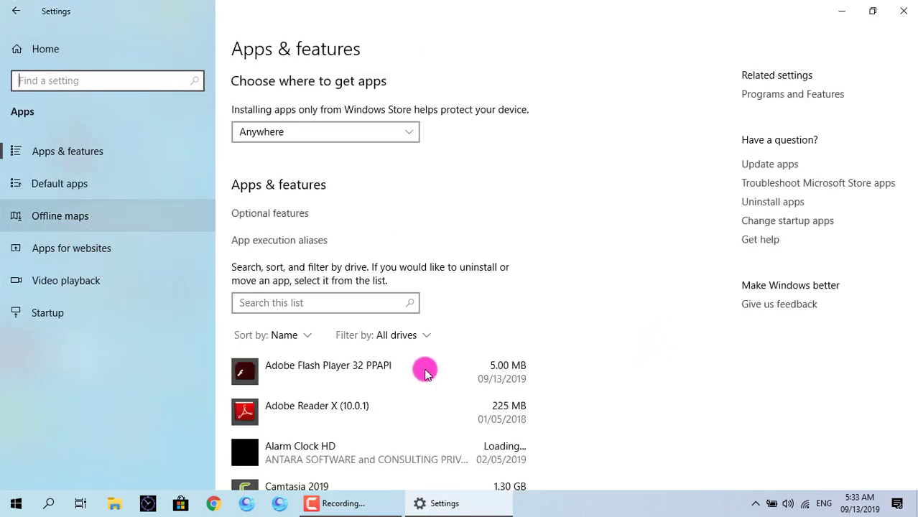
scroll(492, 252, "down", 5)
scroll(590, 266, "up", 3)
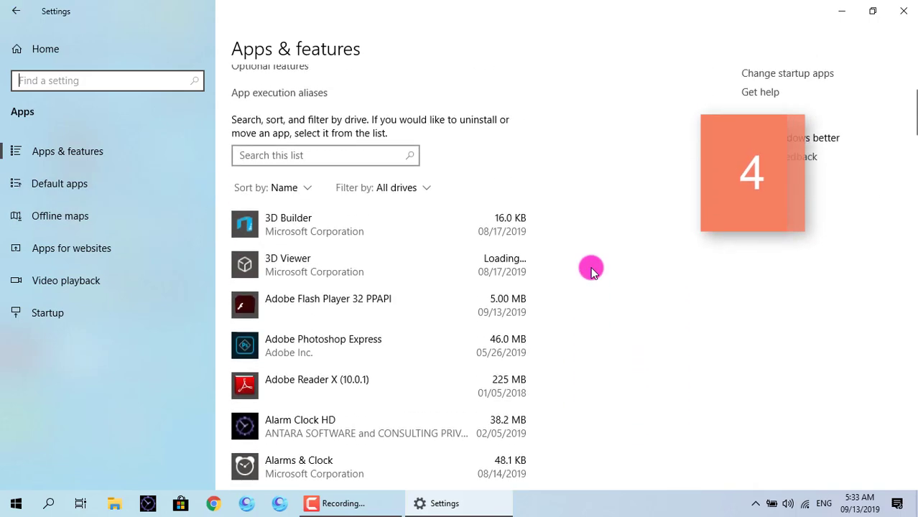
scroll(386, 355, "down", 7)
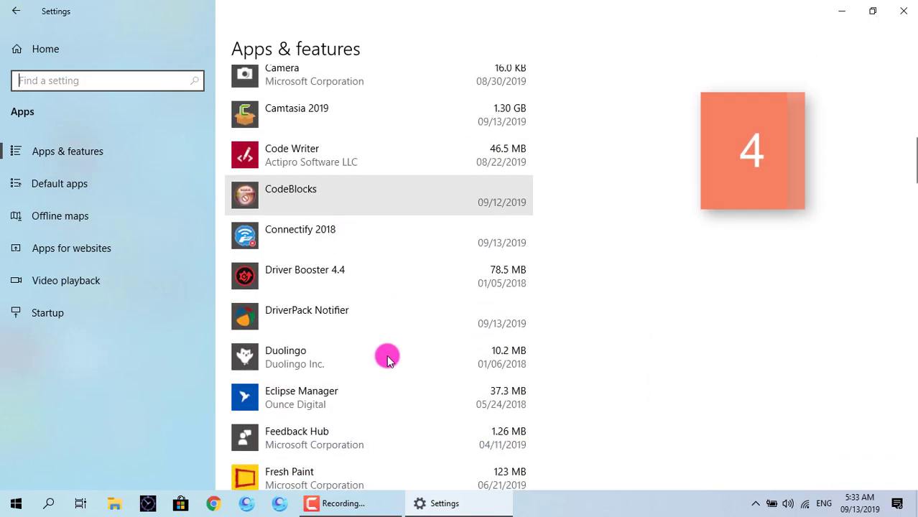
scroll(386, 355, "down", 4)
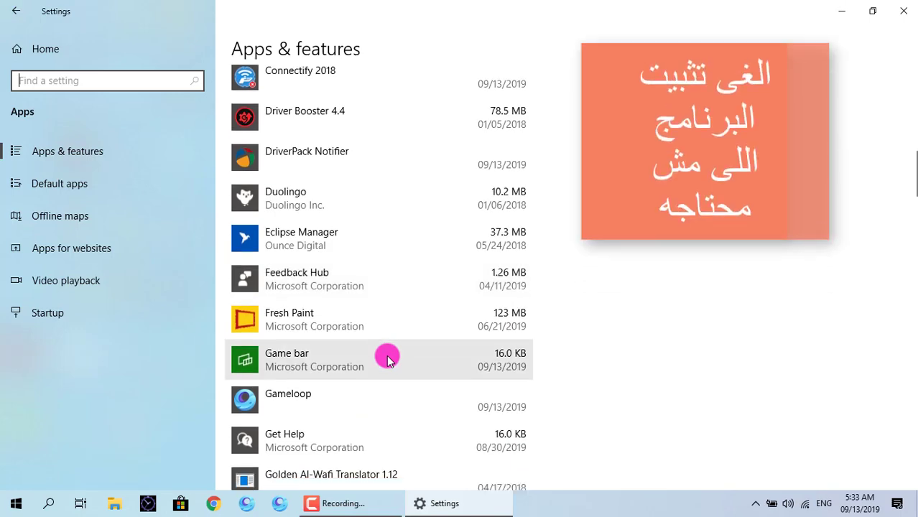
scroll(378, 338, "down", 5)
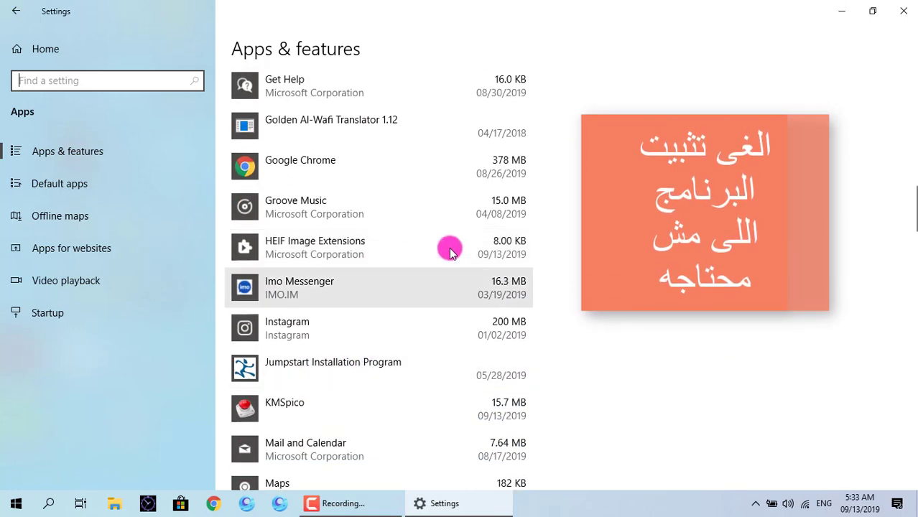
scroll(450, 251, "down", 5)
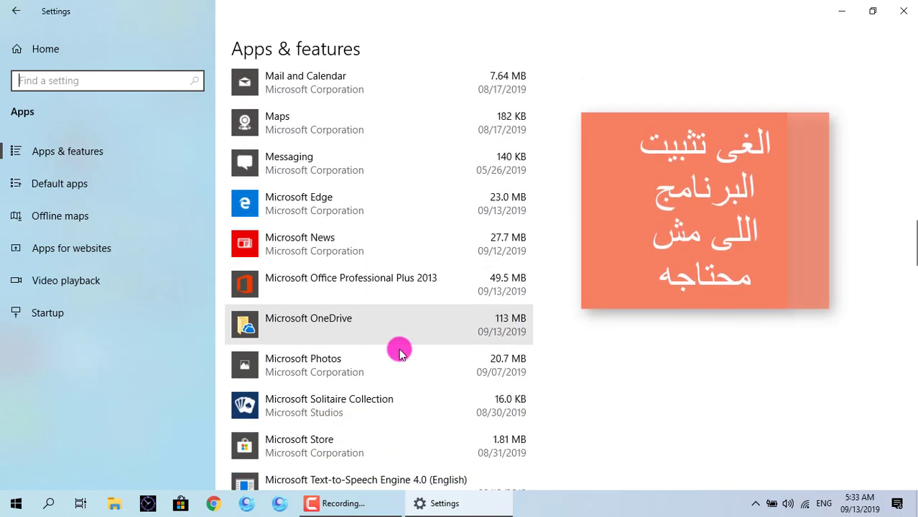
scroll(401, 352, "down", 5)
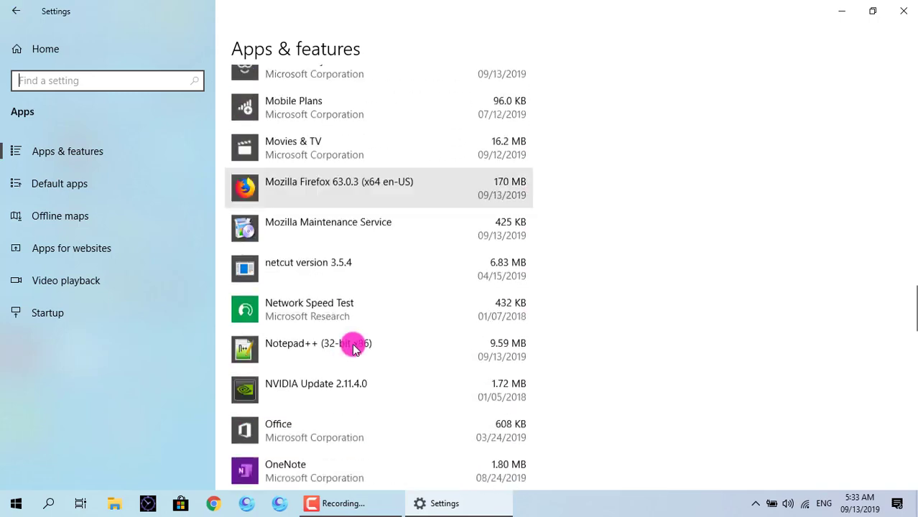
scroll(370, 345, "down", 1)
scroll(386, 339, "down", 5)
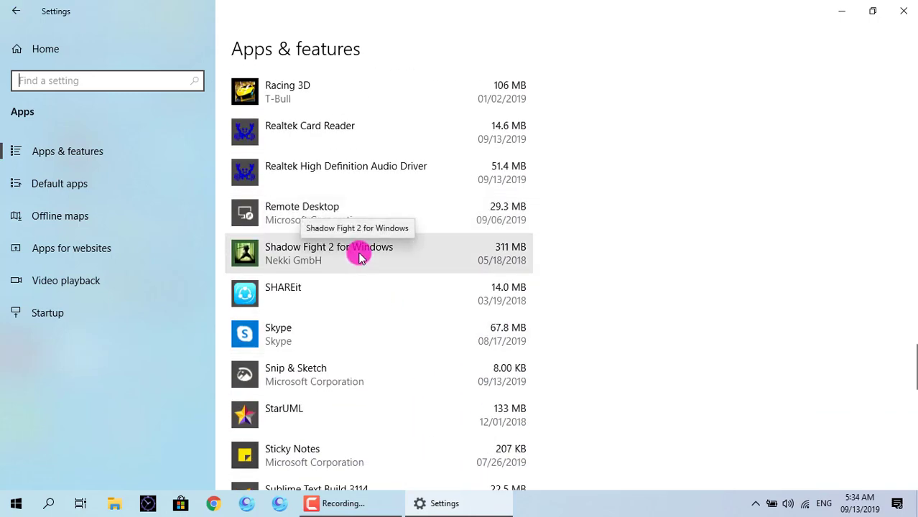
scroll(359, 256, "down", 3)
scroll(360, 259, "down", 8)
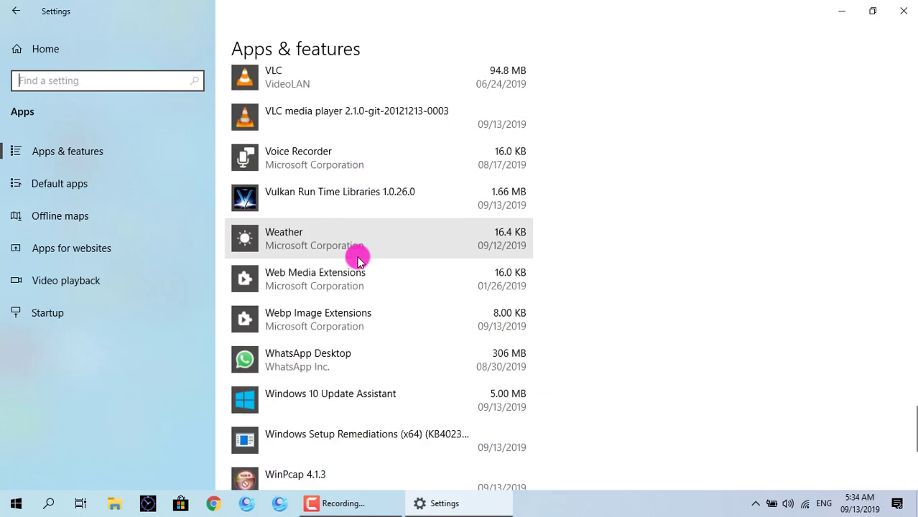
scroll(357, 262, "up", 3)
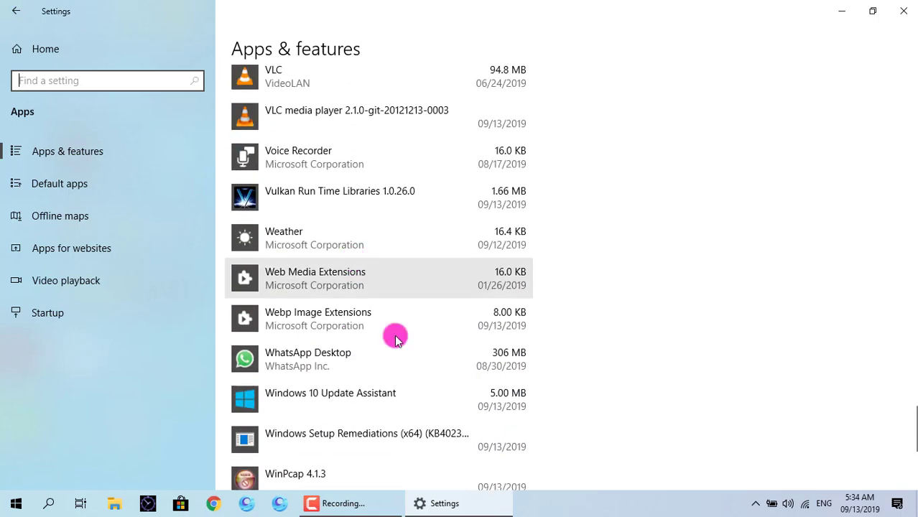
- Open the Default apps settings and choose Google Chrome as the default web browser
left_click(74, 194)
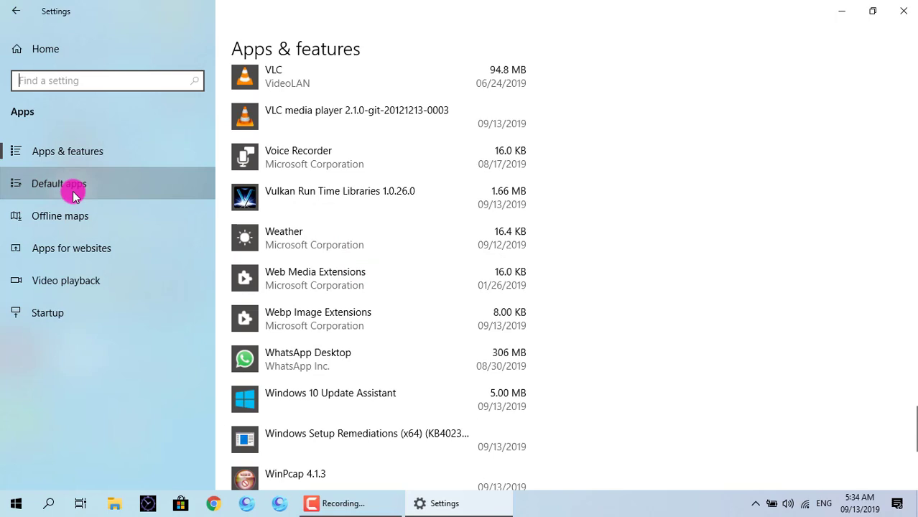
left_click(367, 129)
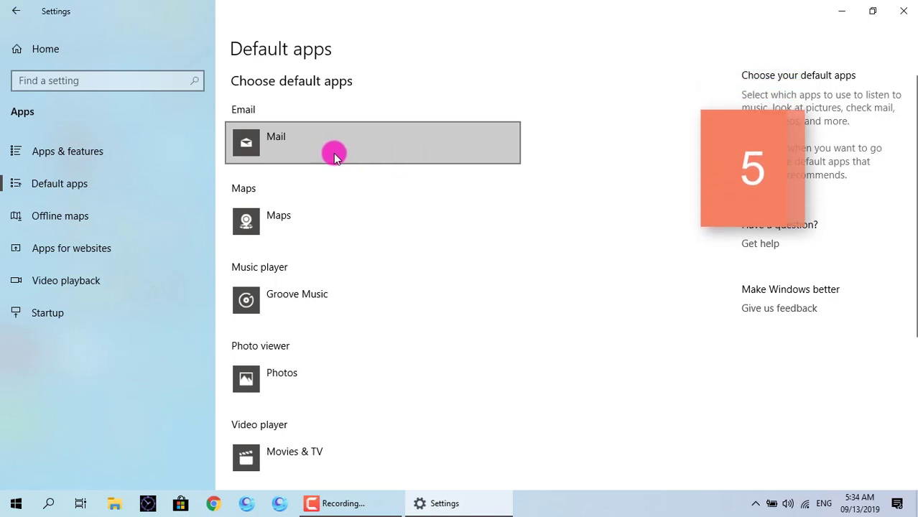
scroll(330, 337, "down", 1)
scroll(328, 334, "down", 3)
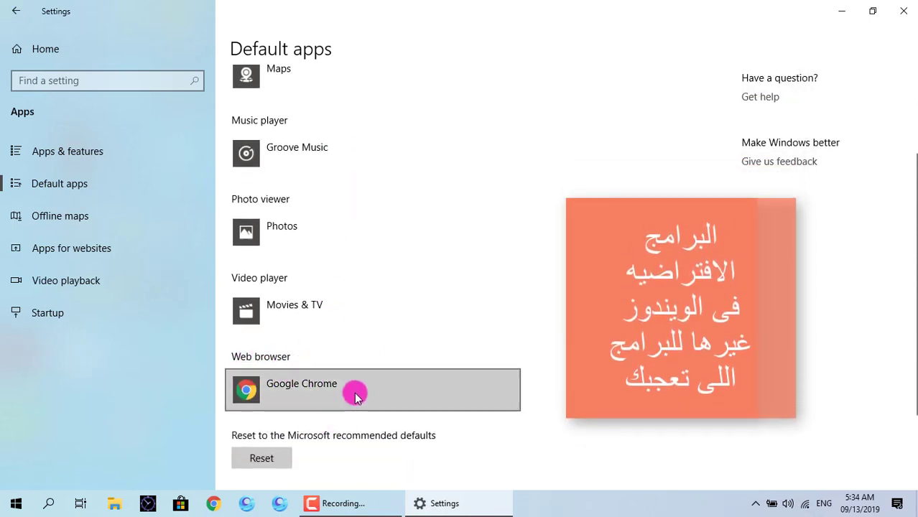
left_click(381, 388)
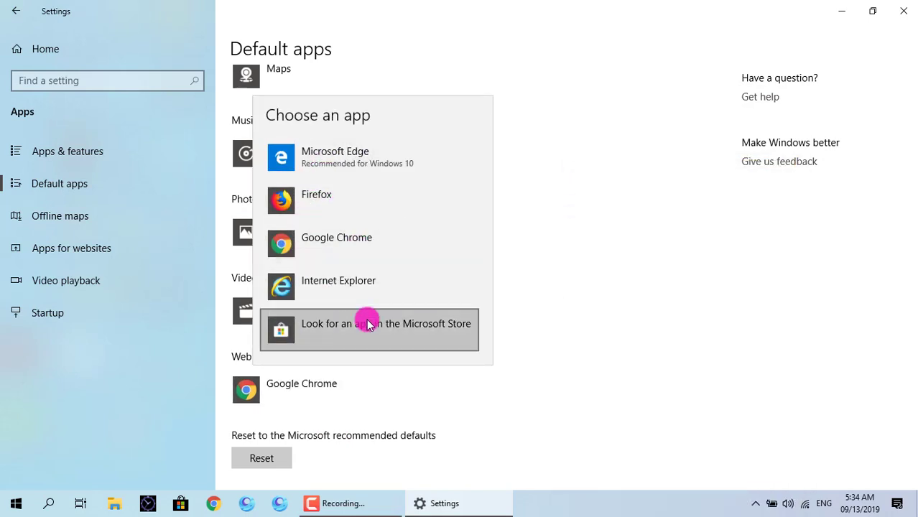
left_click(316, 230)
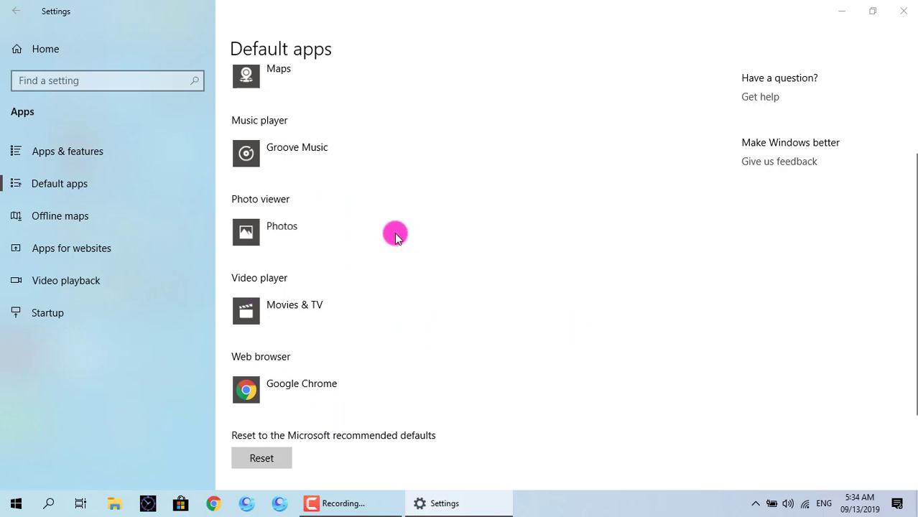
- Close Settings and reopen it from the desktop at the Taskbar personalization page in a maximized window
key("alt+F4")
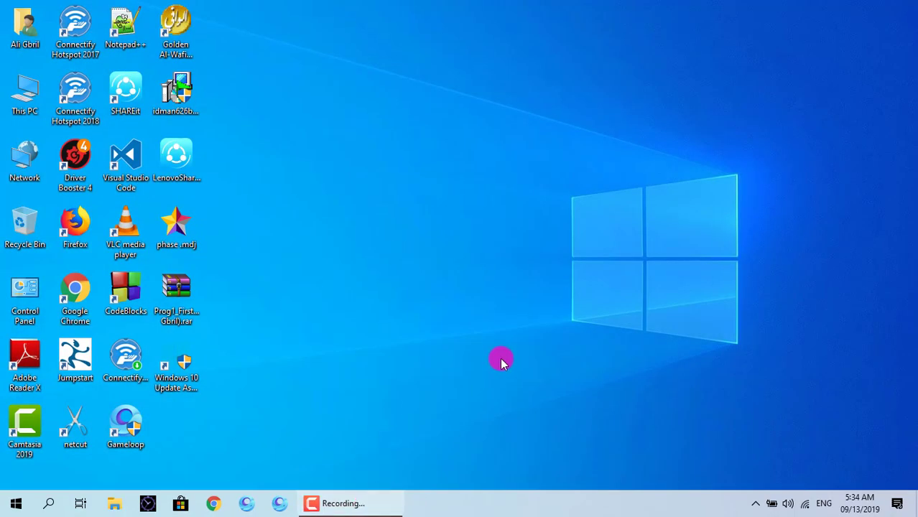
right_click(505, 164)
left_click(442, 211)
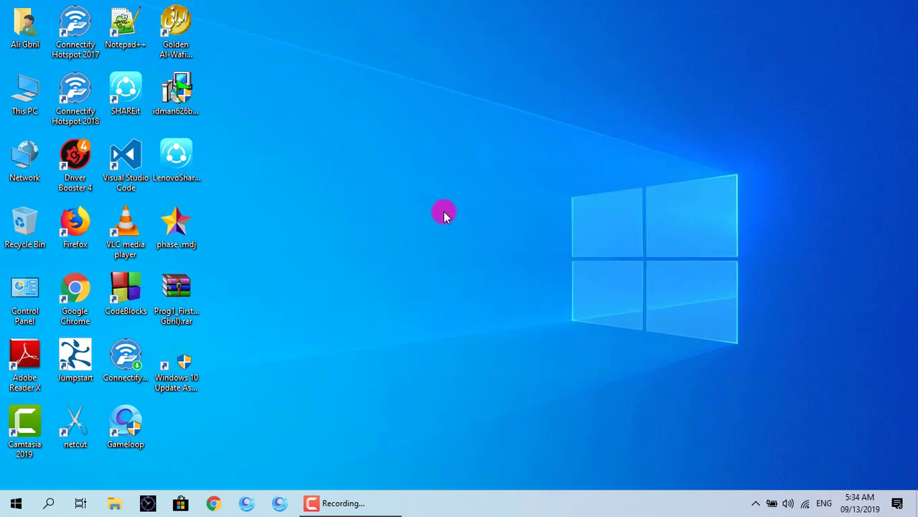
right_click(443, 212)
left_click(485, 252)
right_click(514, 498)
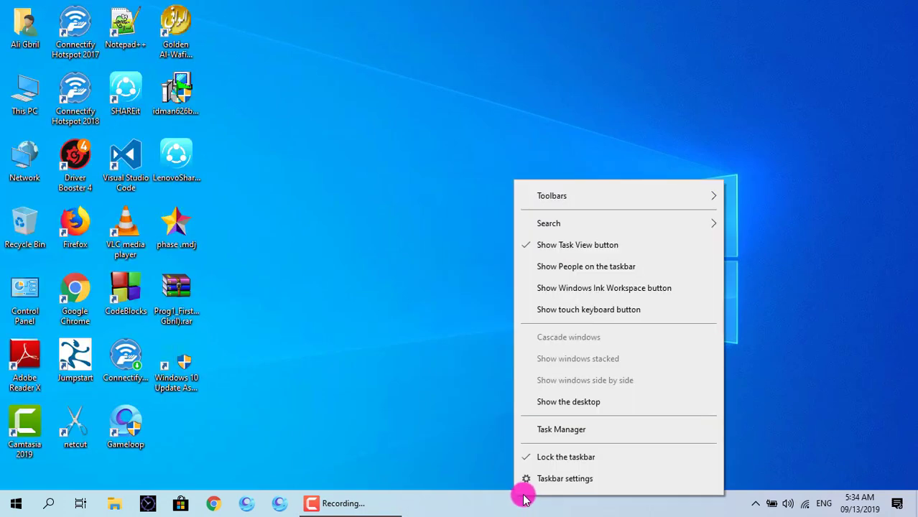
left_click(537, 479)
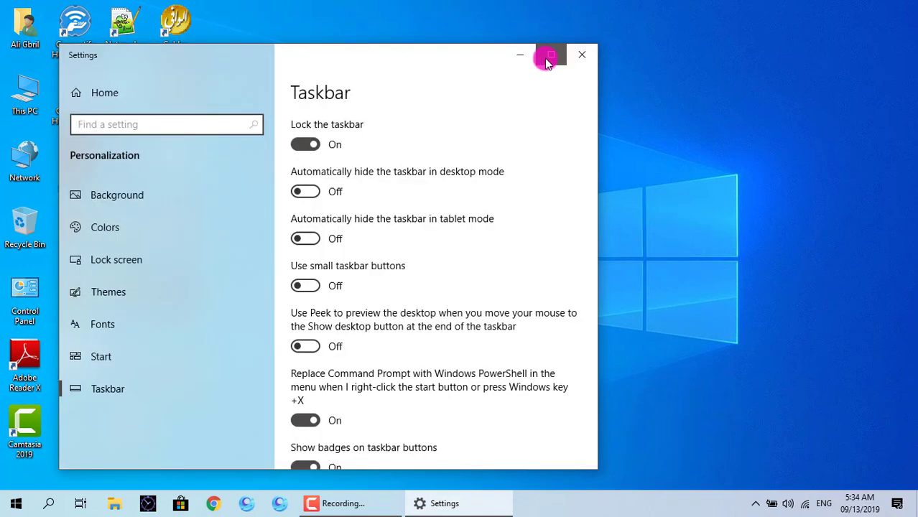
left_click(548, 54)
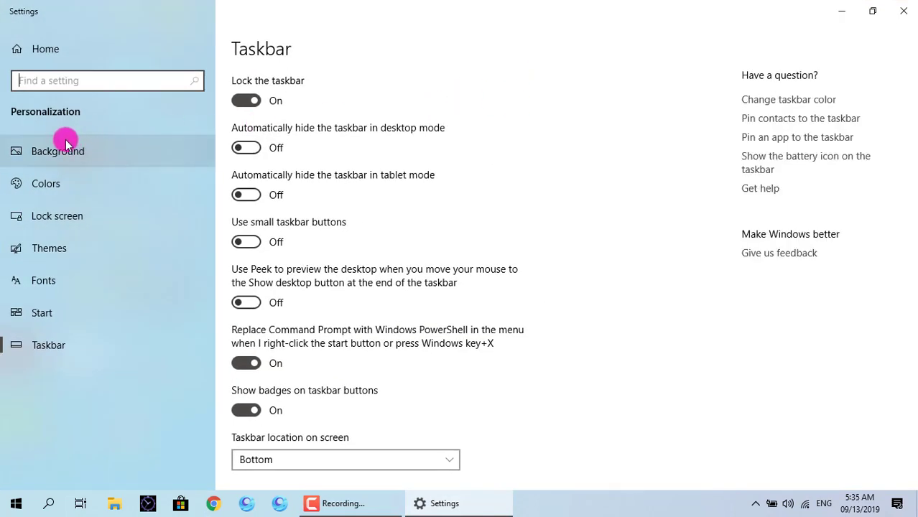
- In the Colors settings, turn the accent off for title bars and window borders and choose the light blue recent color as accent
left_click(65, 181)
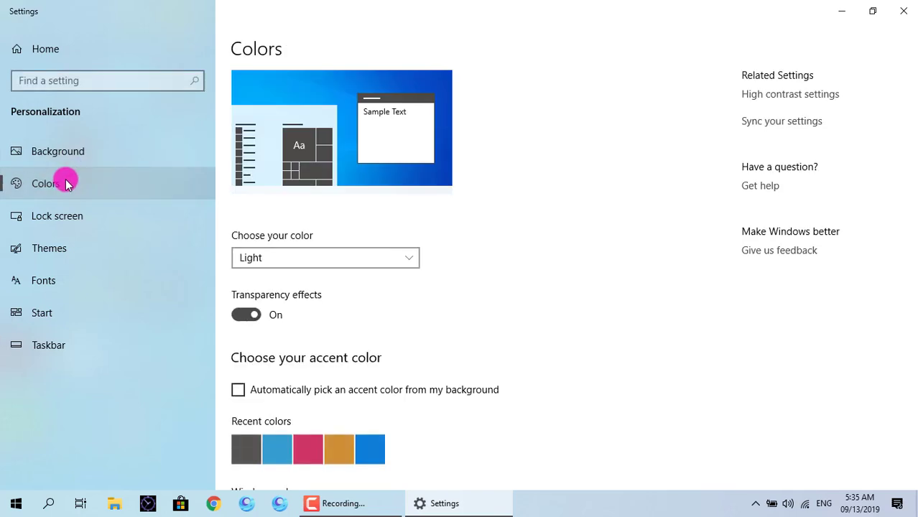
scroll(298, 338, "down", 5)
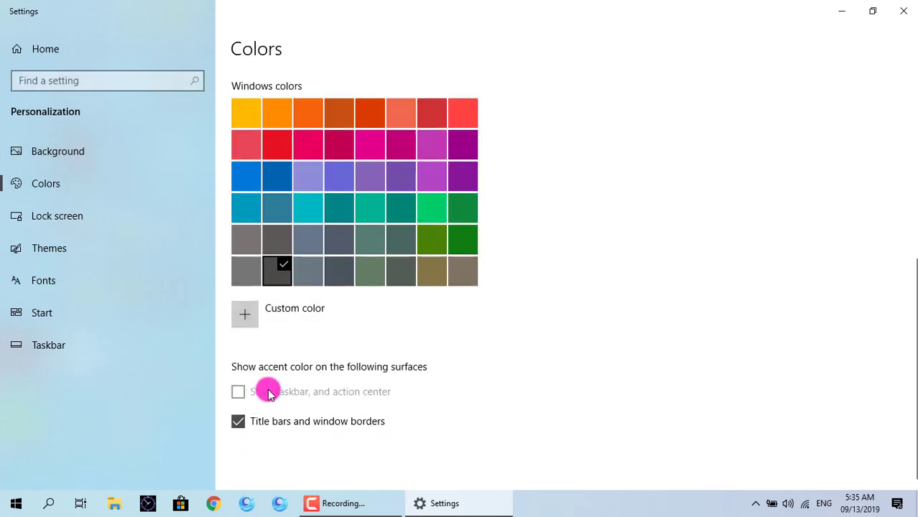
left_click(241, 421)
scroll(506, 313, "up", 5)
scroll(495, 298, "down", 4)
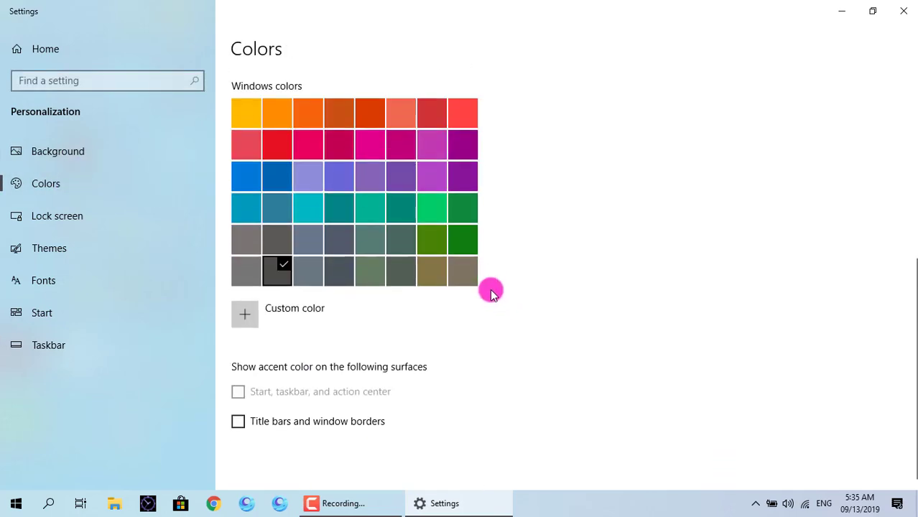
scroll(490, 289, "up", 2)
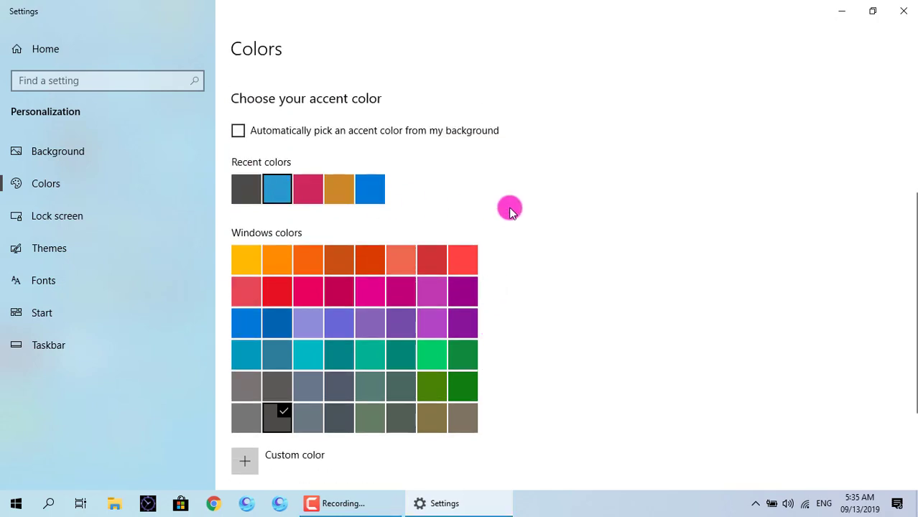
scroll(584, 357, "down", 2)
scroll(445, 262, "up", 6)
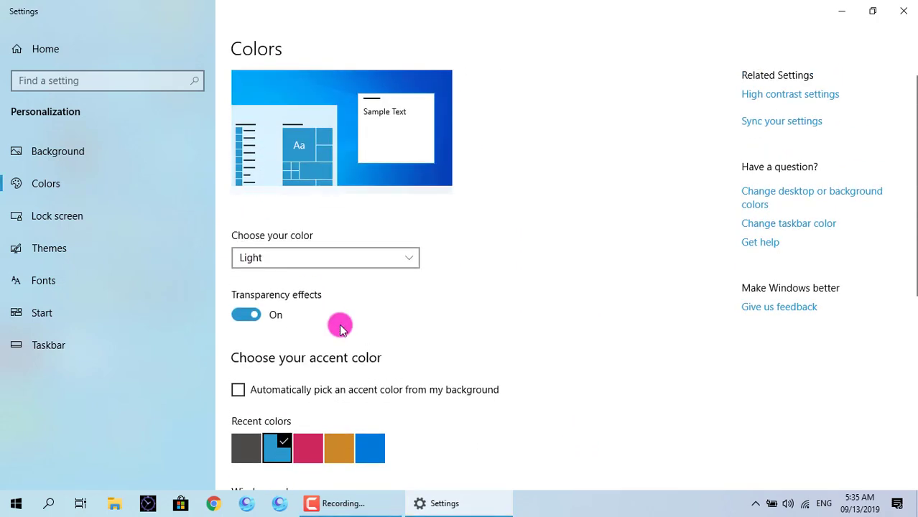
- Return to the Default apps settings from the Settings home page and look through the default app categories
left_click(21, 47)
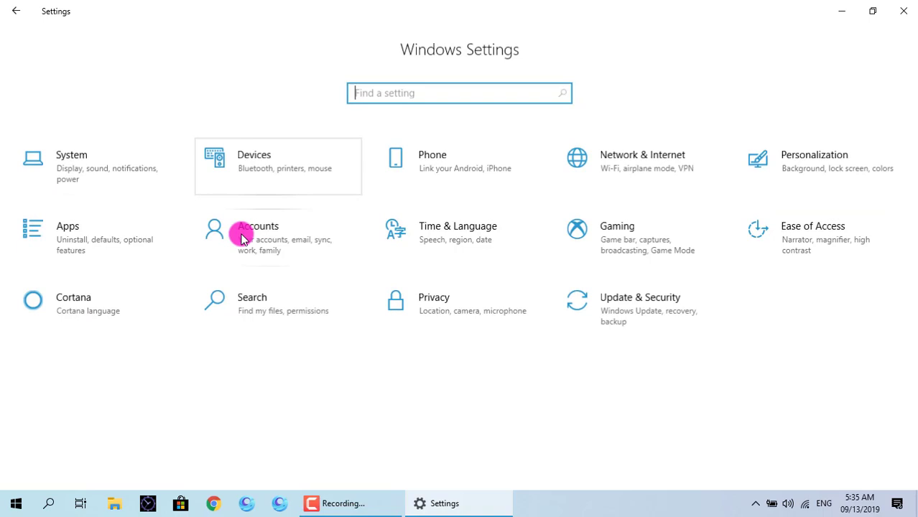
left_click(100, 234)
left_click(79, 198)
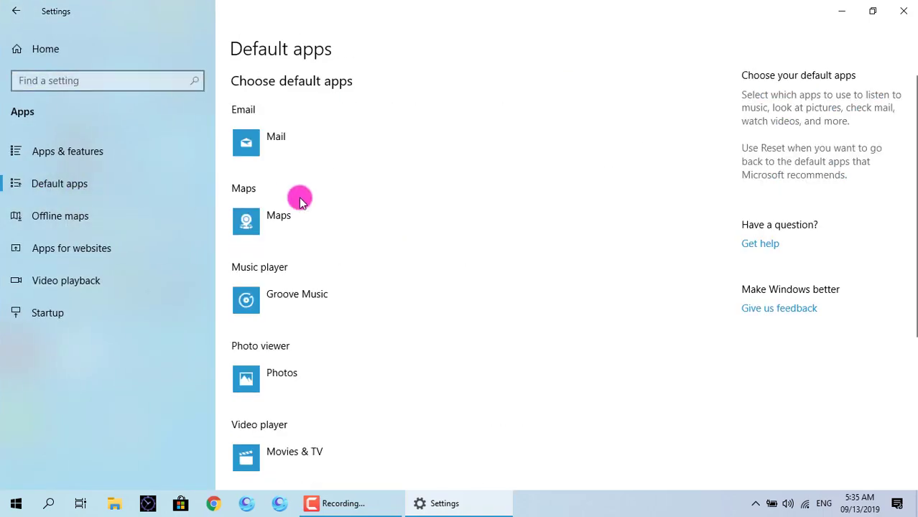
scroll(409, 256, "down", 3)
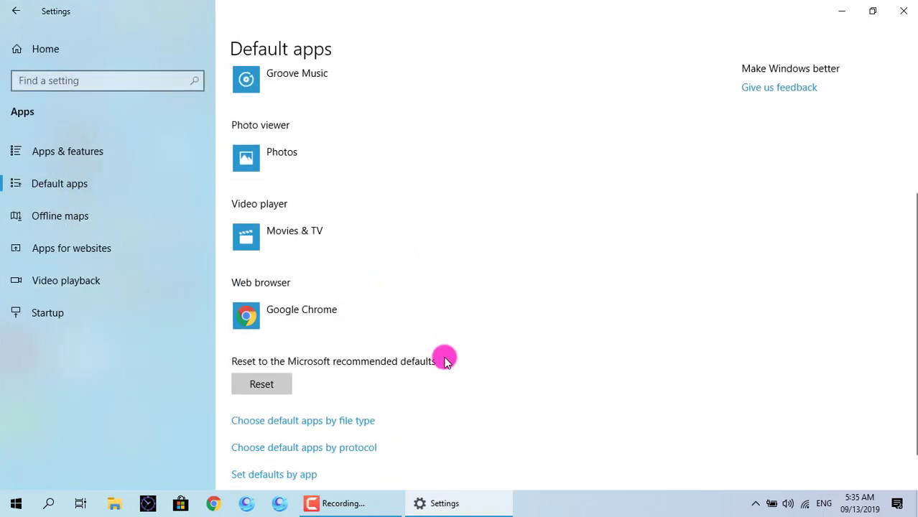
scroll(444, 359, "down", 1)
scroll(442, 357, "up", 5)
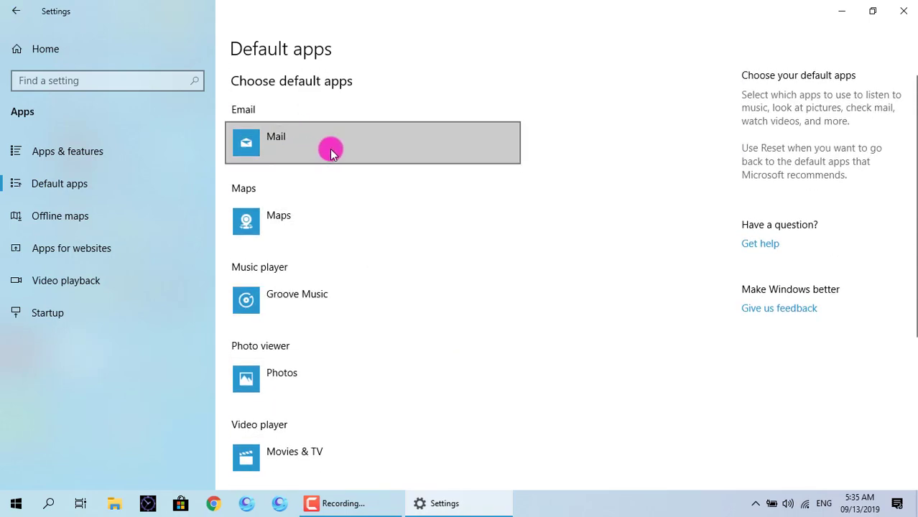
- View the available app choices for the default email app
left_click(331, 153)
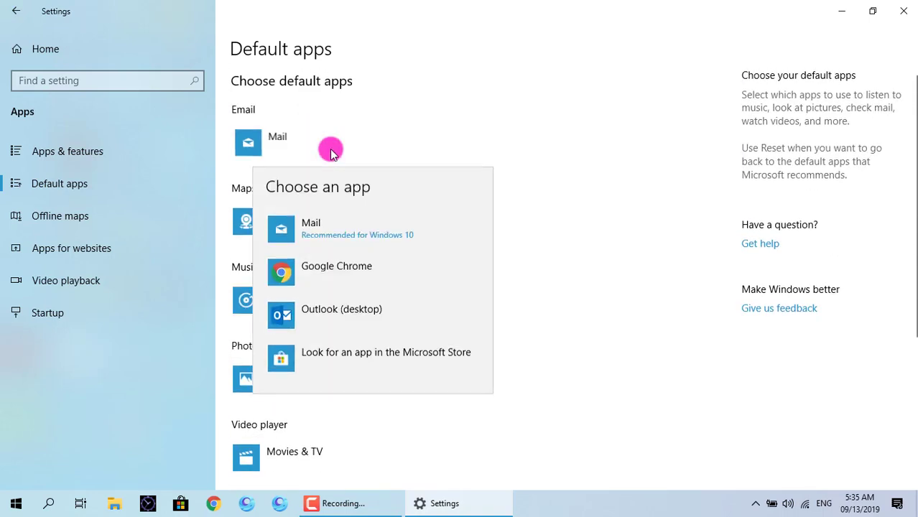
left_click(415, 255)
scroll(337, 306, "down", 3)
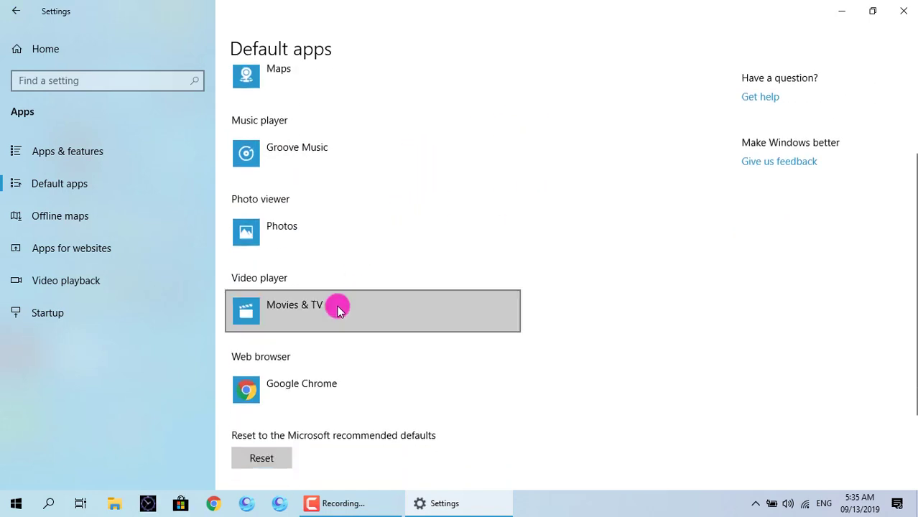
- Set VLC media player as the default video player
left_click(420, 315)
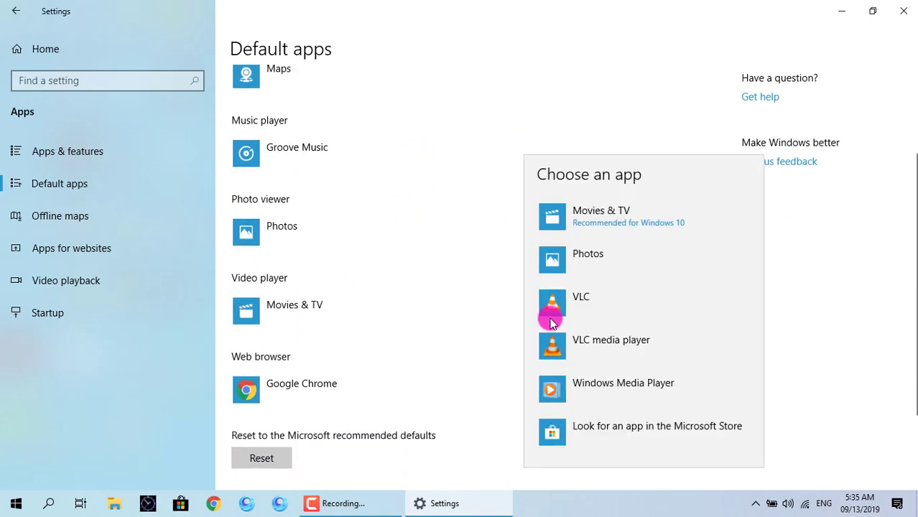
left_click(635, 352)
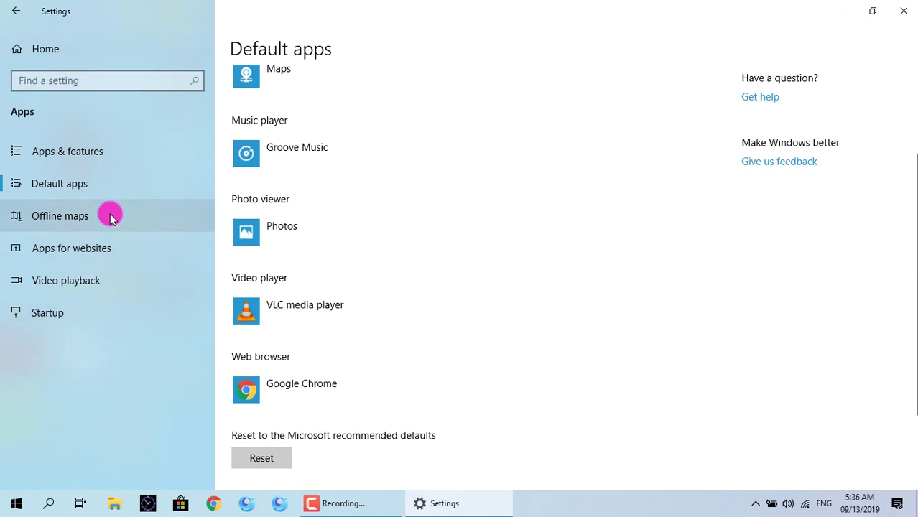
- Review the apps configured to start at login, and return to the Apps & features page
left_click(59, 324)
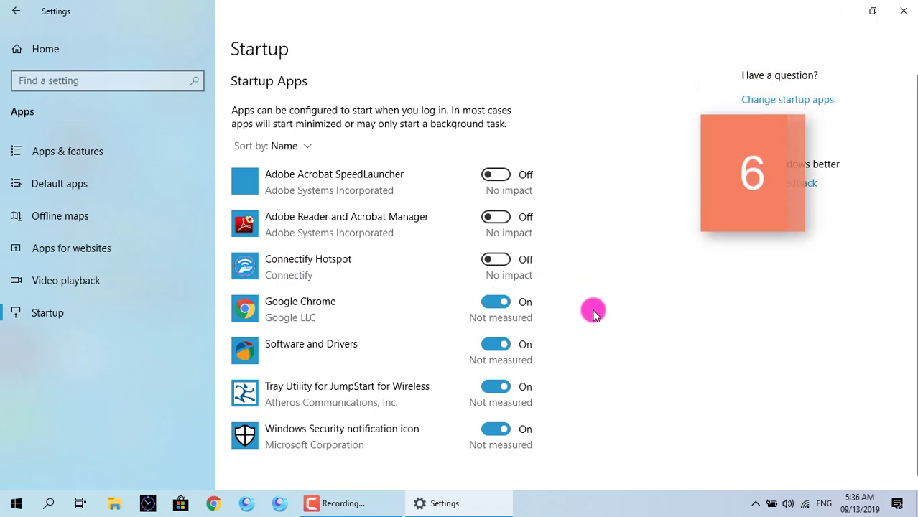
scroll(577, 334, "down", 1)
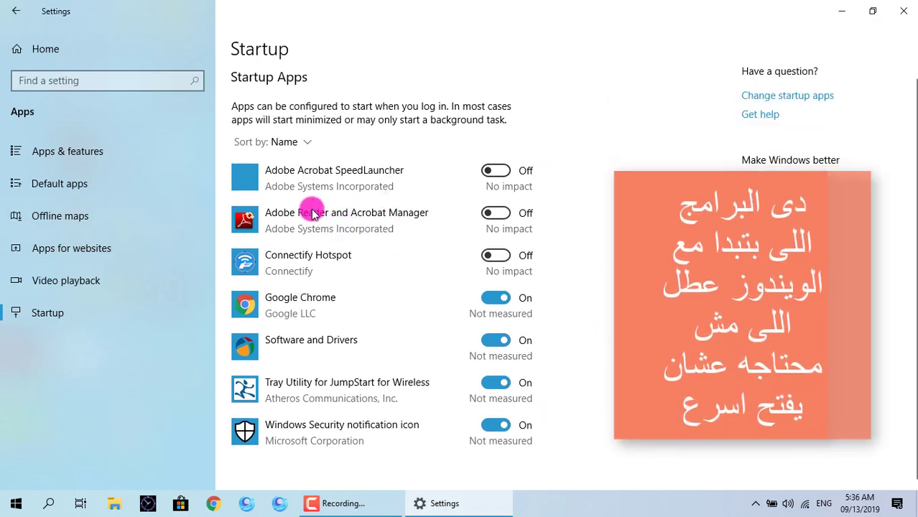
left_click(66, 155)
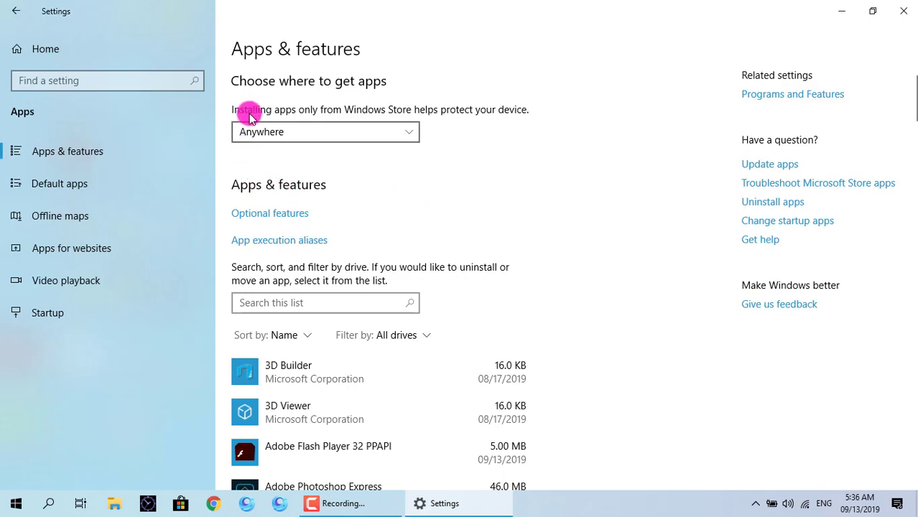
- Open Update & Security from the Settings home page and review the Windows Update advanced options and the Delivery Optimization settings
left_click(20, 48)
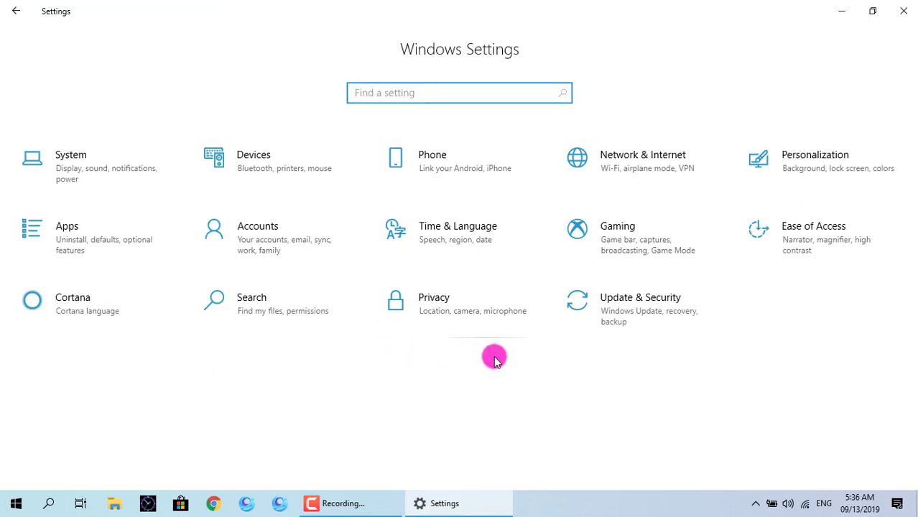
left_click(622, 315)
scroll(108, 374, "down", 1)
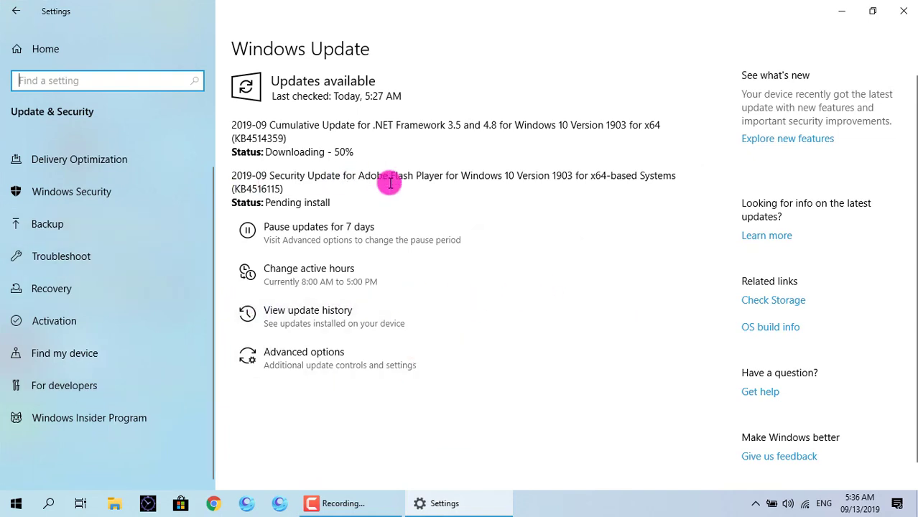
left_click(327, 357)
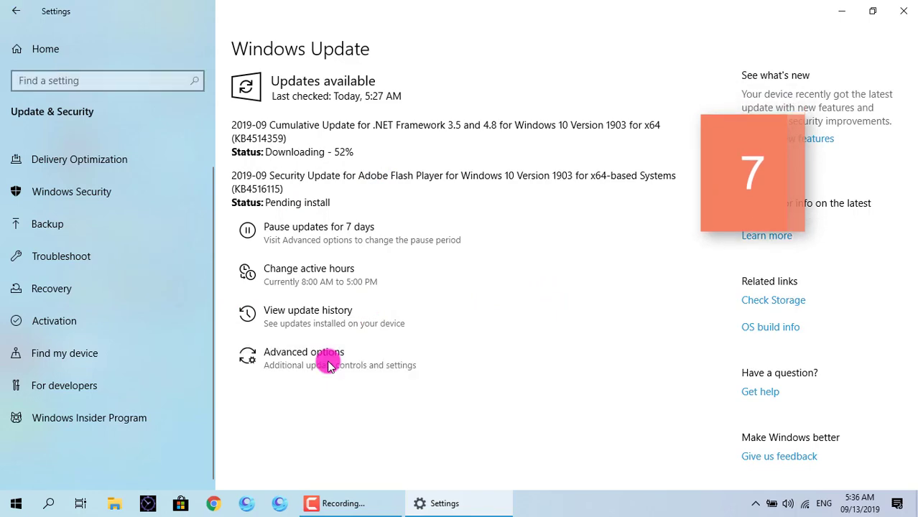
scroll(291, 284, "down", 3)
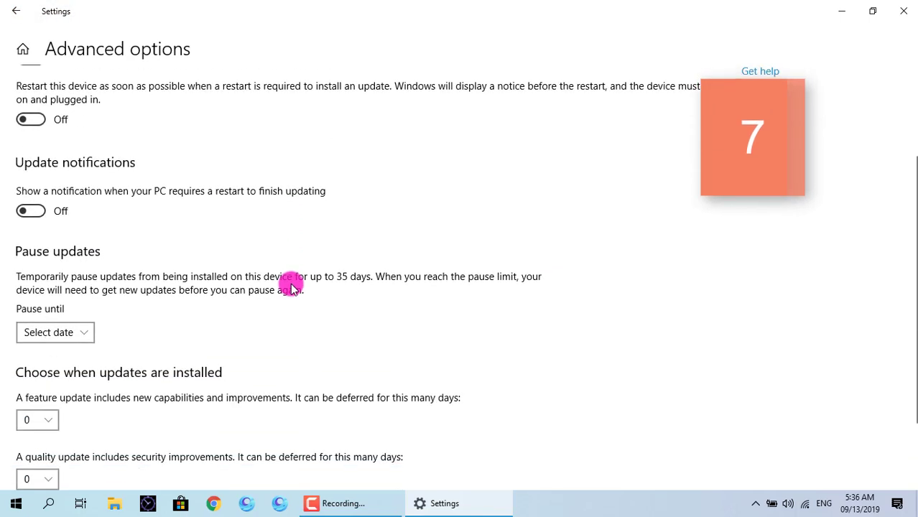
scroll(291, 285, "down", 1)
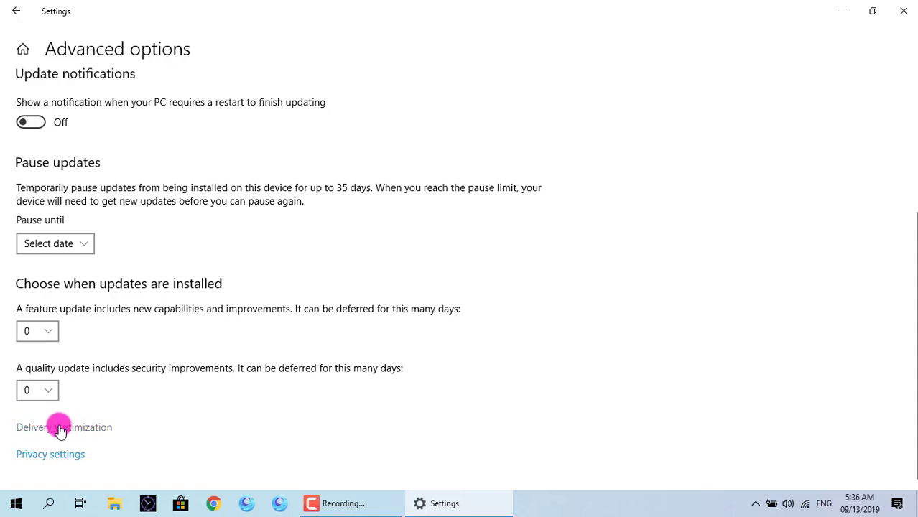
left_click(93, 425)
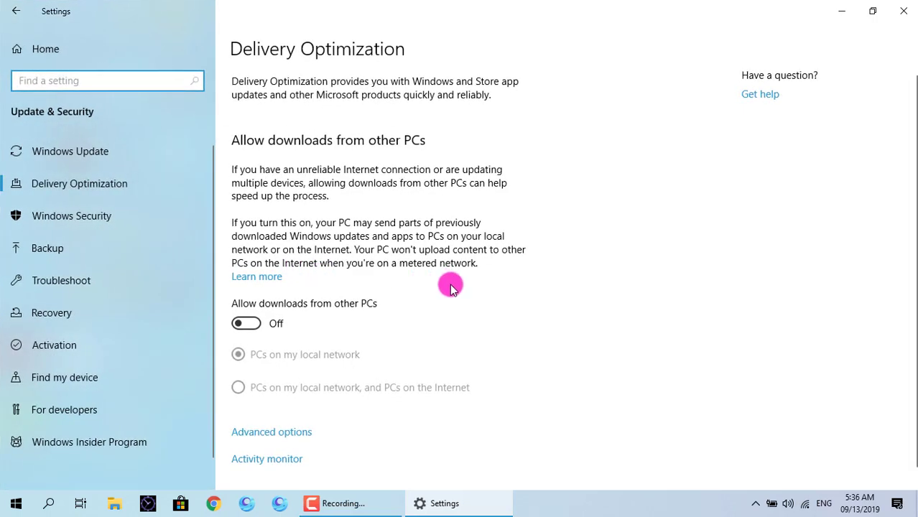
scroll(466, 337, "down", 1)
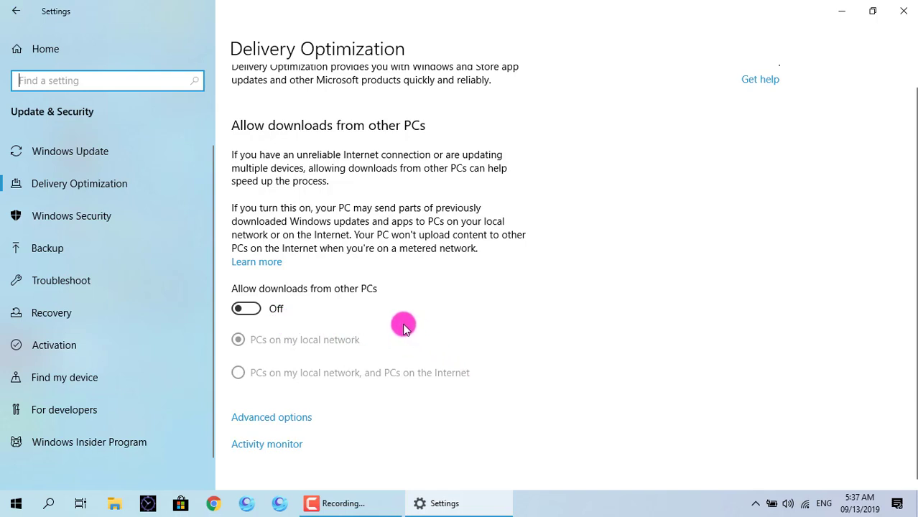
- Go to the Gaming settings from the Settings home page and view the Game Mode option
left_click(19, 57)
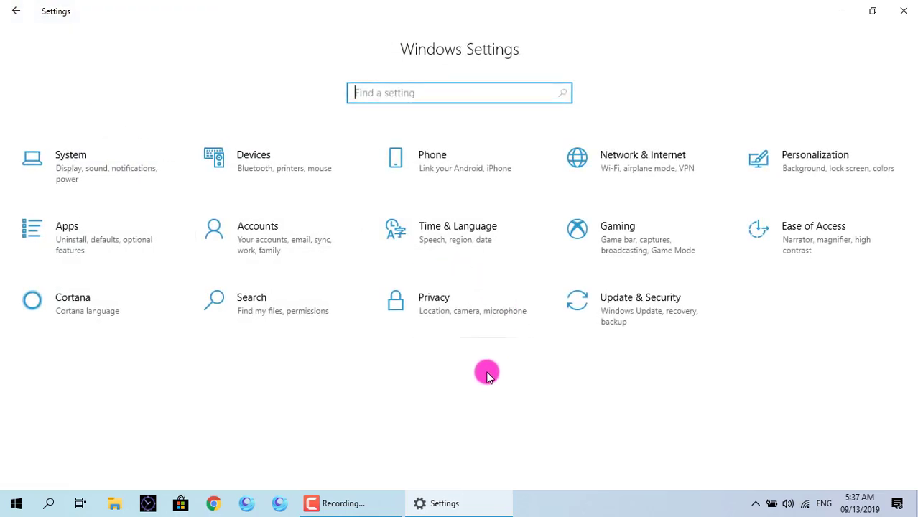
left_click(597, 251)
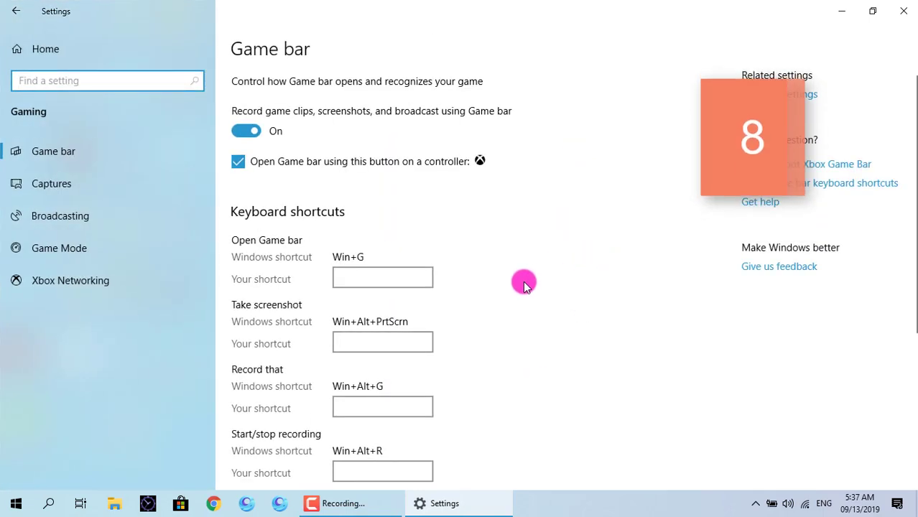
left_click(81, 255)
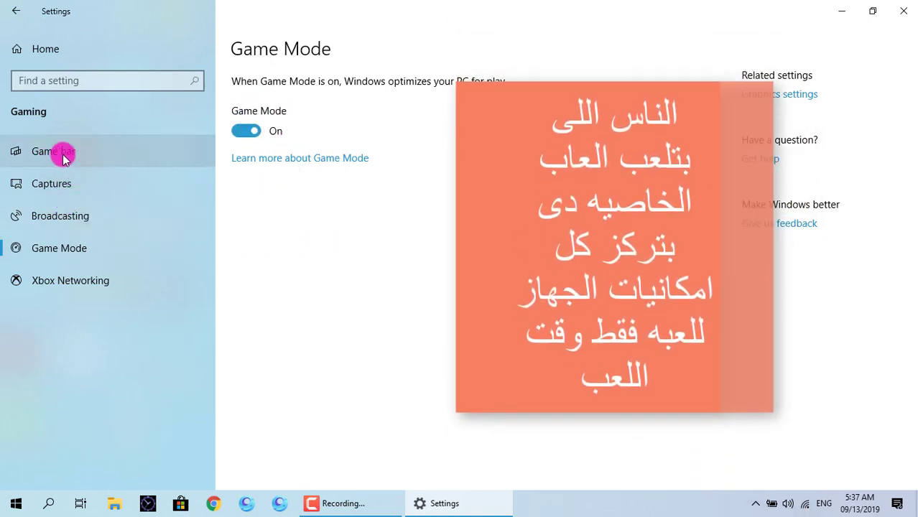
- Return to the Settings home page and open the Background apps permissions in the Privacy settings
left_click(19, 13)
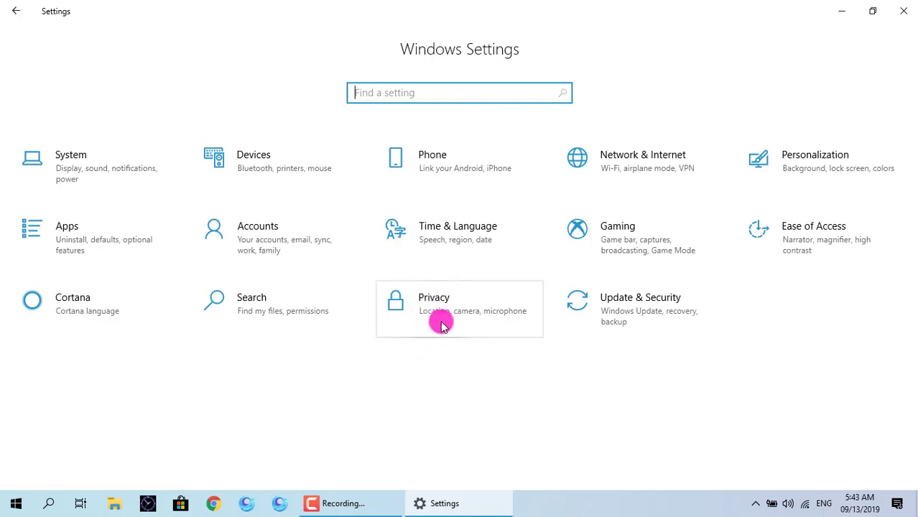
left_click(441, 325)
scroll(156, 336, "down", 1)
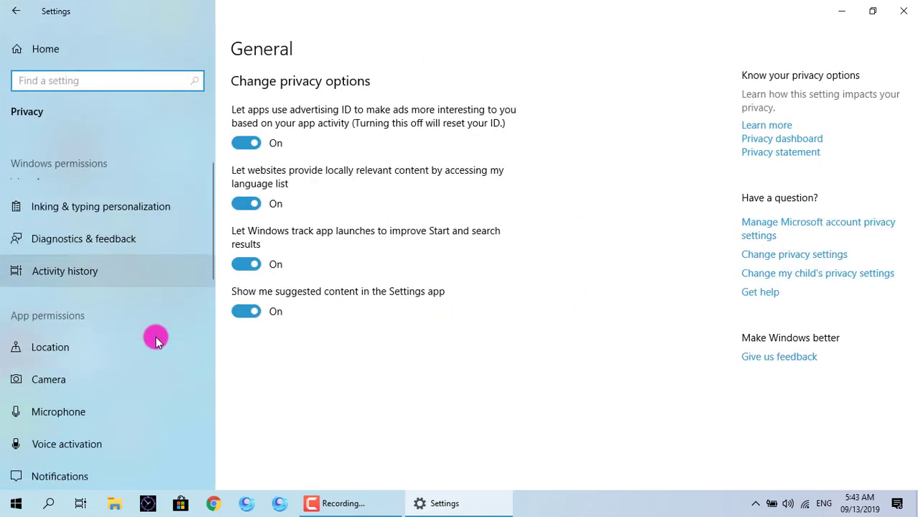
scroll(156, 337, "down", 15)
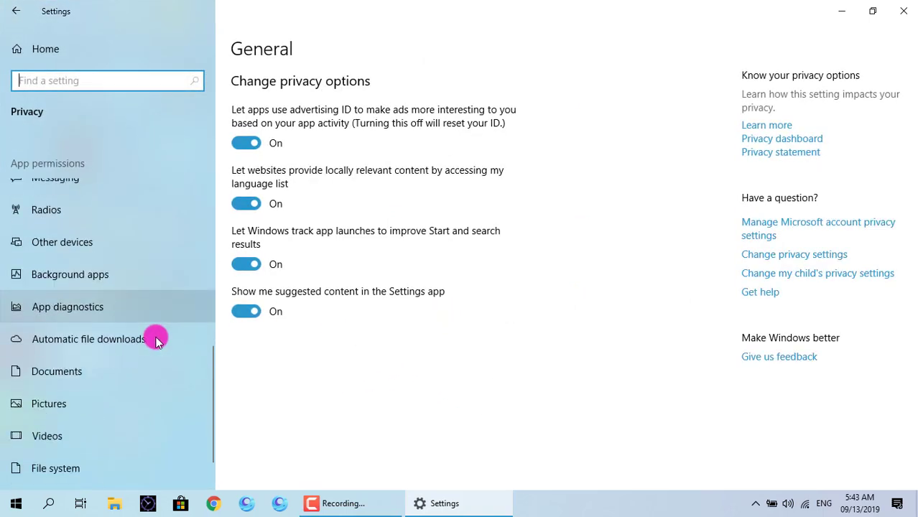
scroll(156, 339, "down", 2)
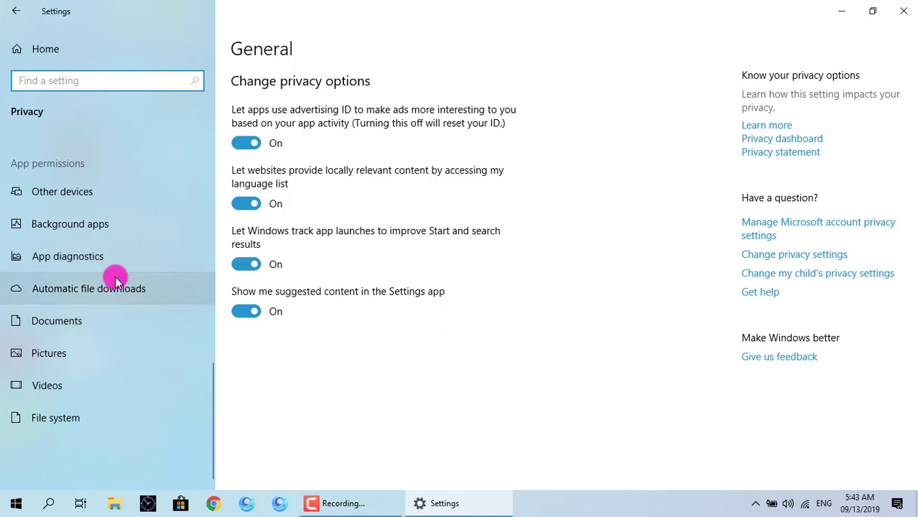
left_click(92, 226)
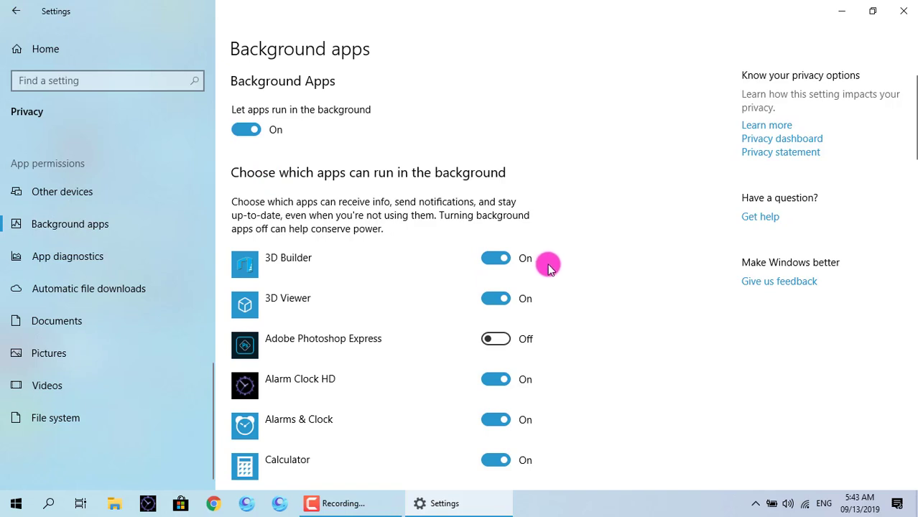
left_click(247, 130)
left_click(301, 133)
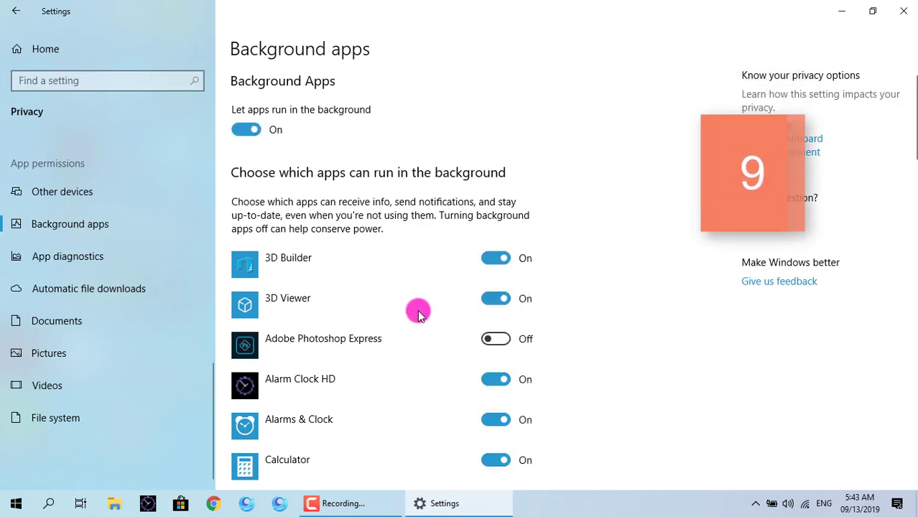
- Turn off background running for Alarm Clock HD, Alarms & Clock, Calculator, Code Writer and Duolingo
scroll(478, 276, "down", 3)
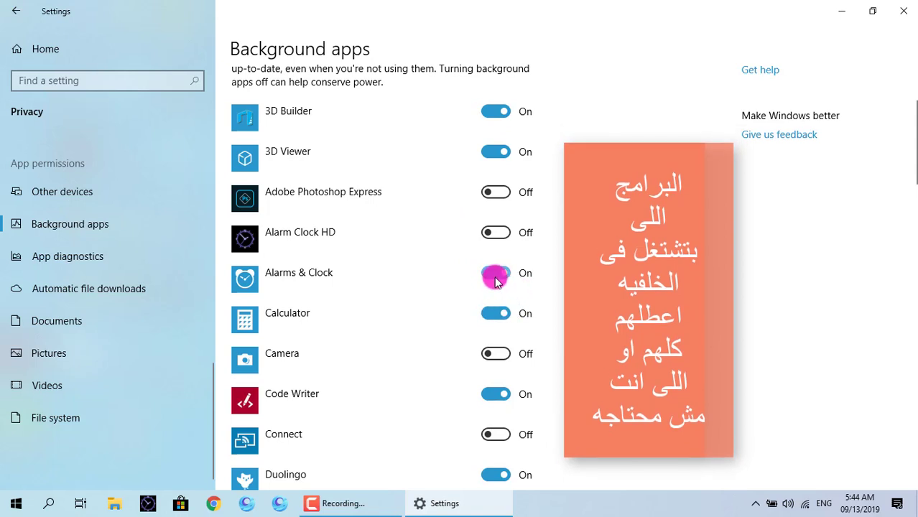
left_click(494, 276)
left_click(506, 312)
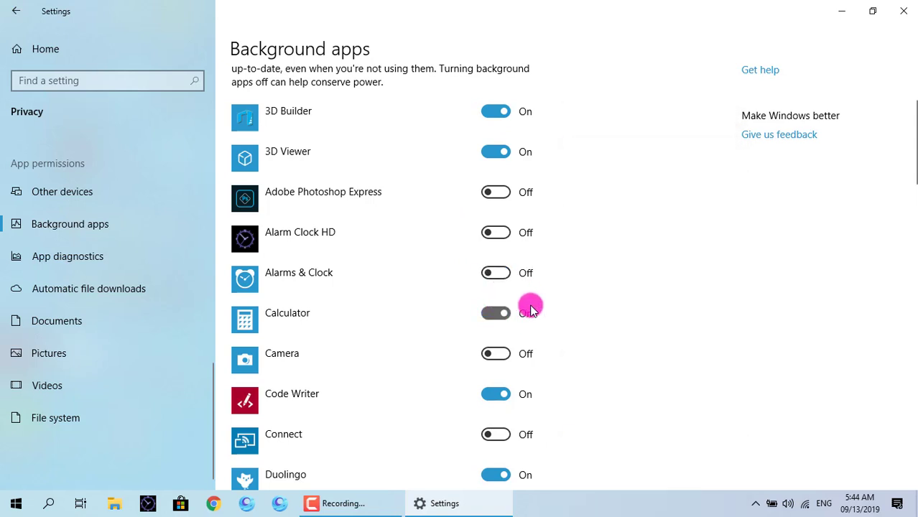
scroll(531, 309, "down", 3)
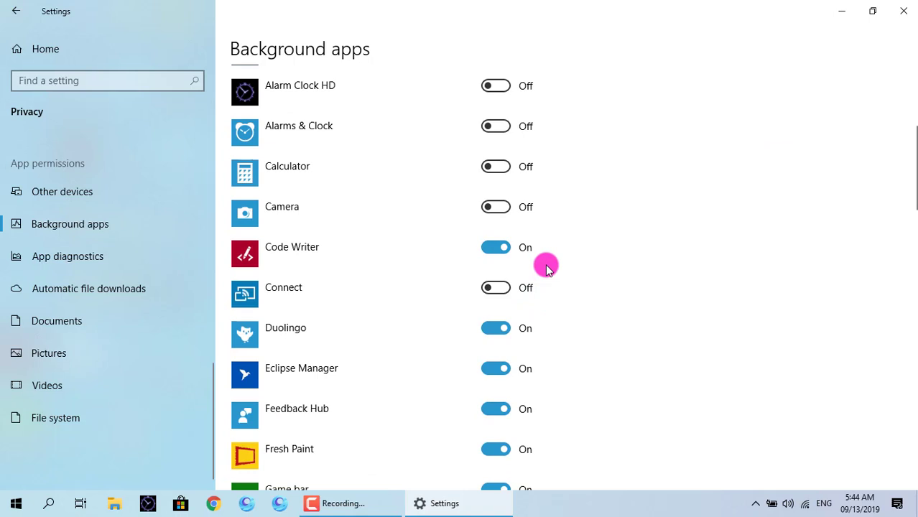
left_click(501, 329)
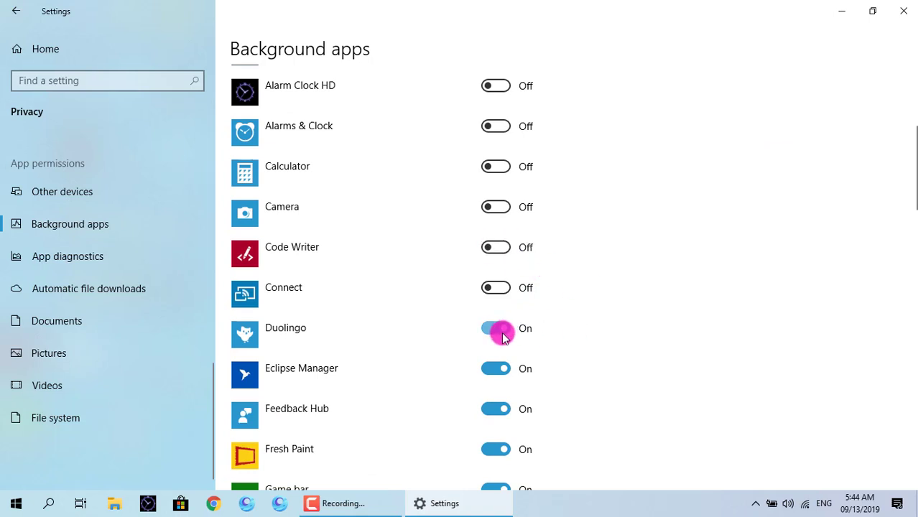
- Turn off background running for Eclipse Manager, Feedback Hub, Fresh Paint, Game bar, Get Help and Groove Music
scroll(517, 345, "down", 2)
left_click(483, 307)
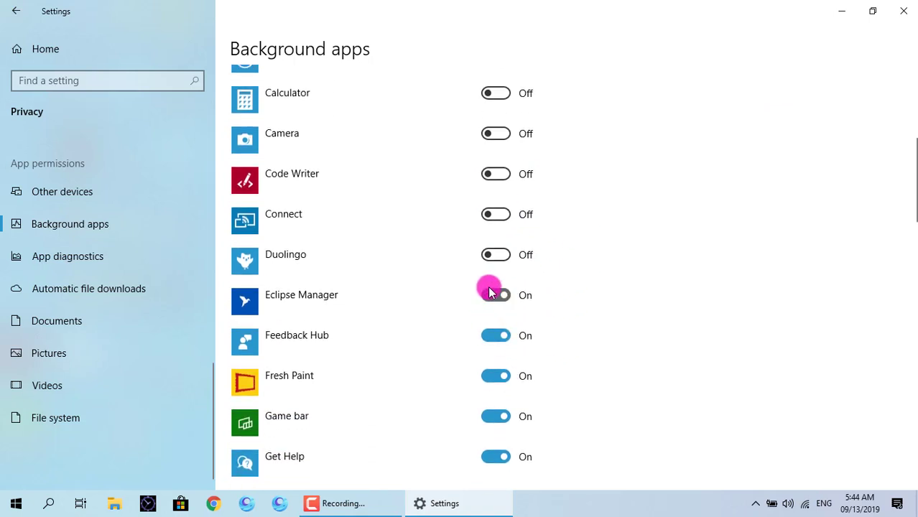
scroll(563, 343, "down", 3)
left_click(487, 246)
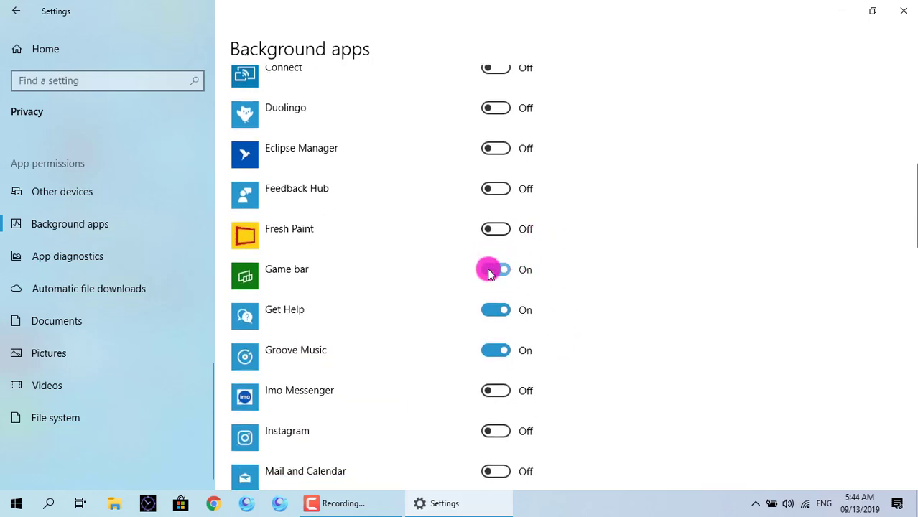
left_click(487, 314)
left_click(506, 359)
- Turn off background running for Movies & TV, Weather and Your Phone in the rest of the app list
scroll(564, 339, "down", 12)
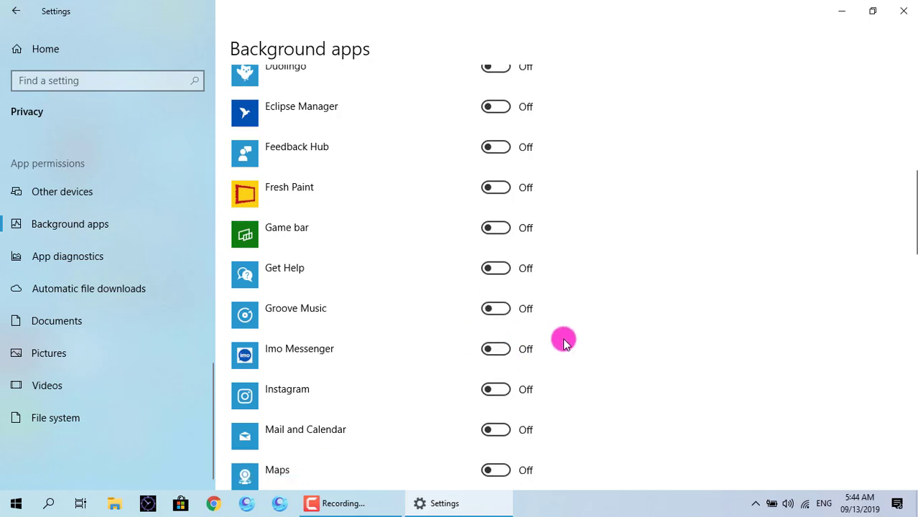
scroll(562, 341, "down", 1)
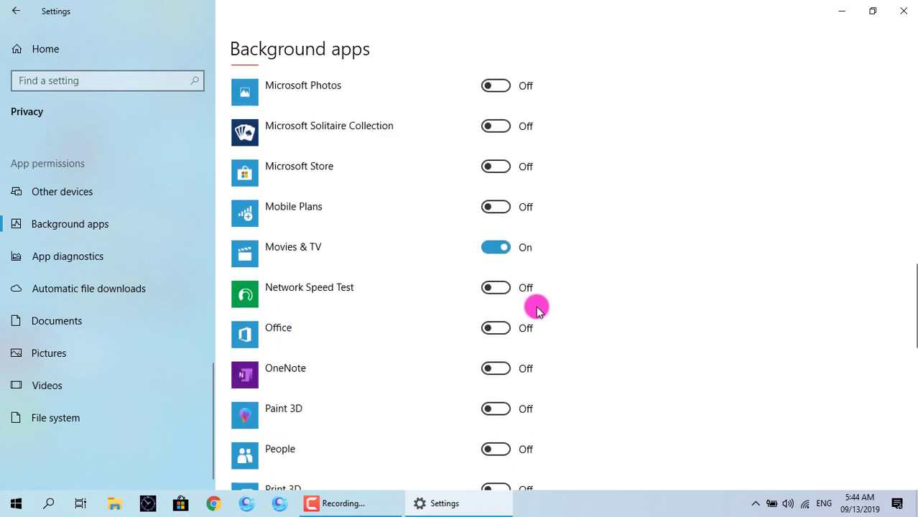
left_click(496, 251)
scroll(576, 284, "down", 8)
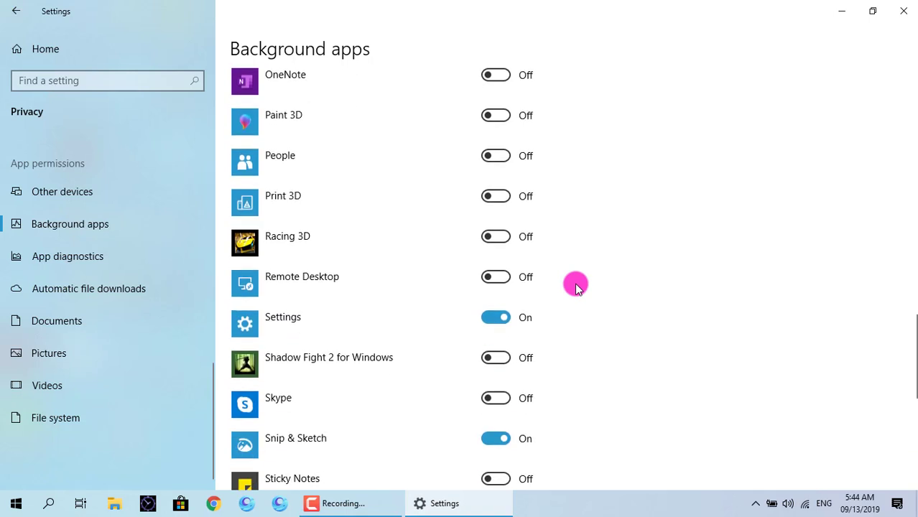
scroll(568, 335, "down", 8)
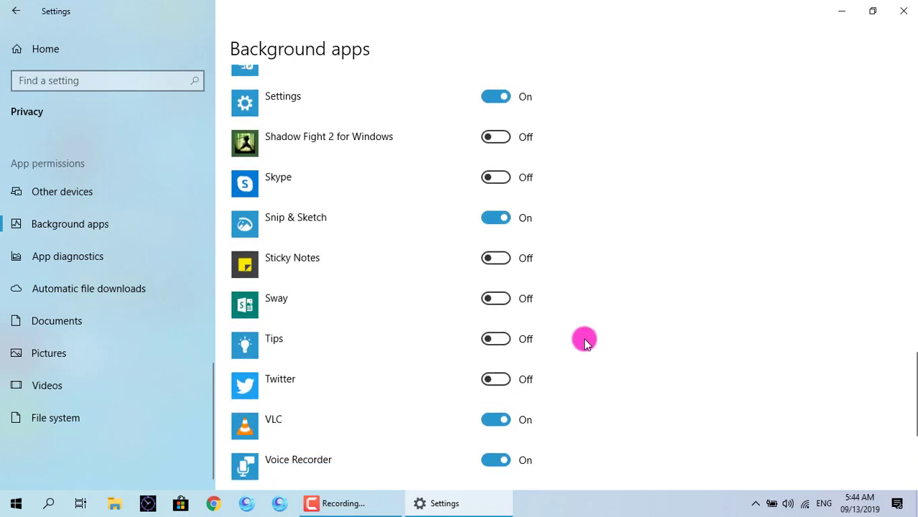
scroll(594, 365, "down", 4)
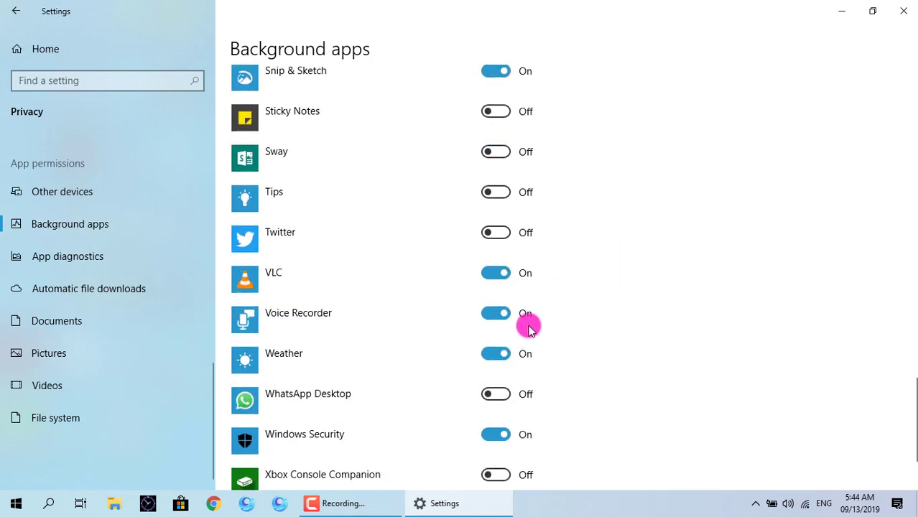
scroll(545, 317, "down", 2)
left_click(495, 283)
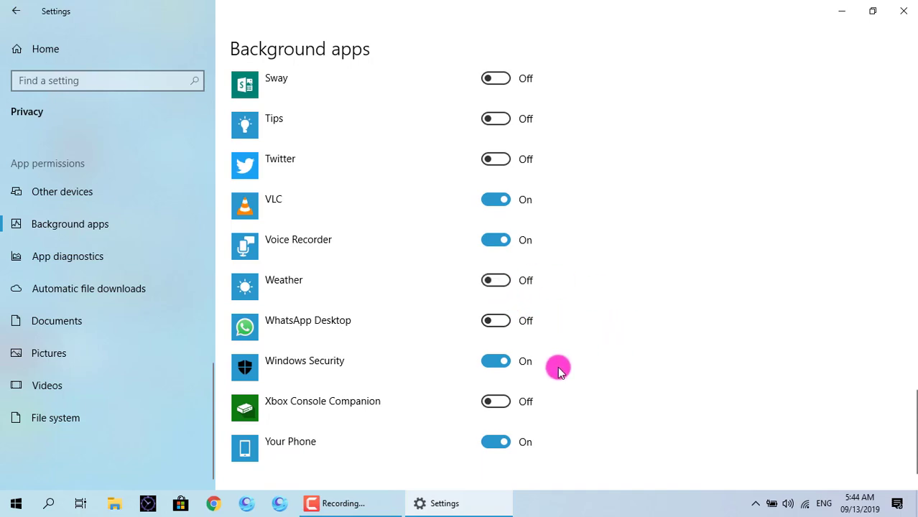
scroll(567, 381, "down", 1)
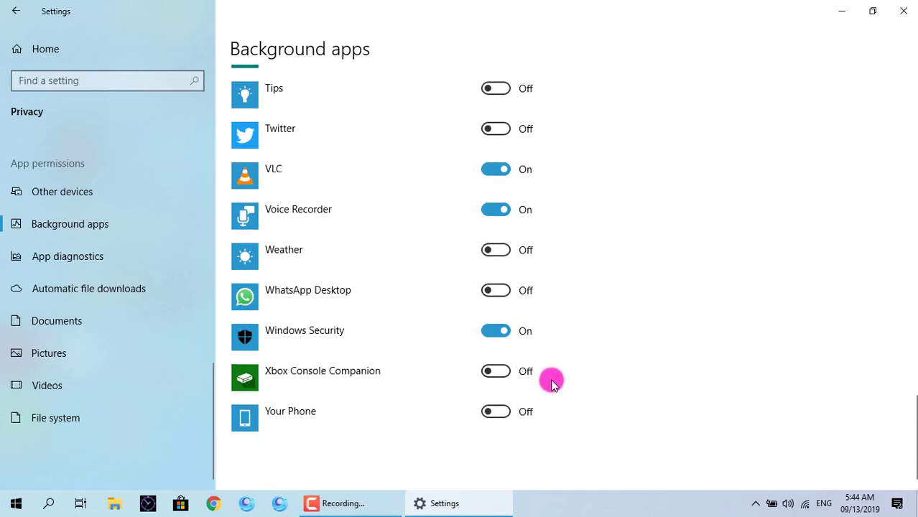
scroll(552, 384, "up", 20)
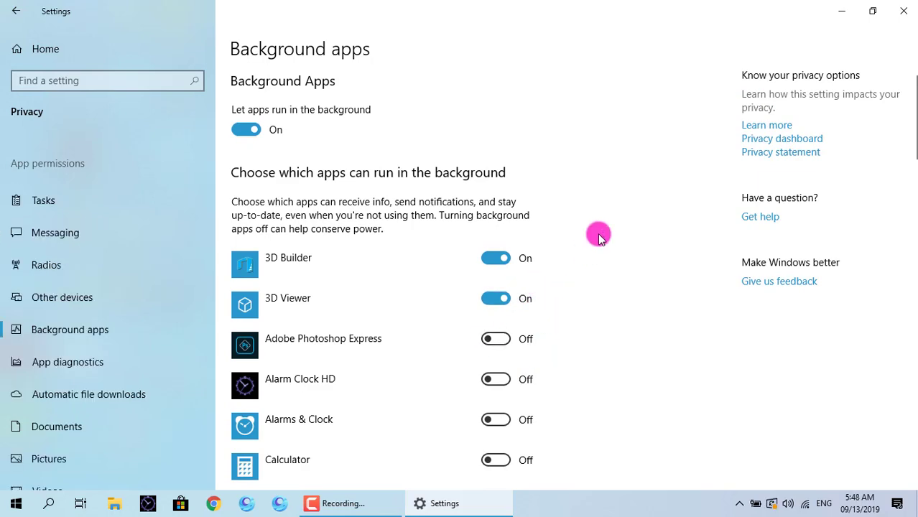
- Close Settings and refresh the desktop
left_click(903, 10)
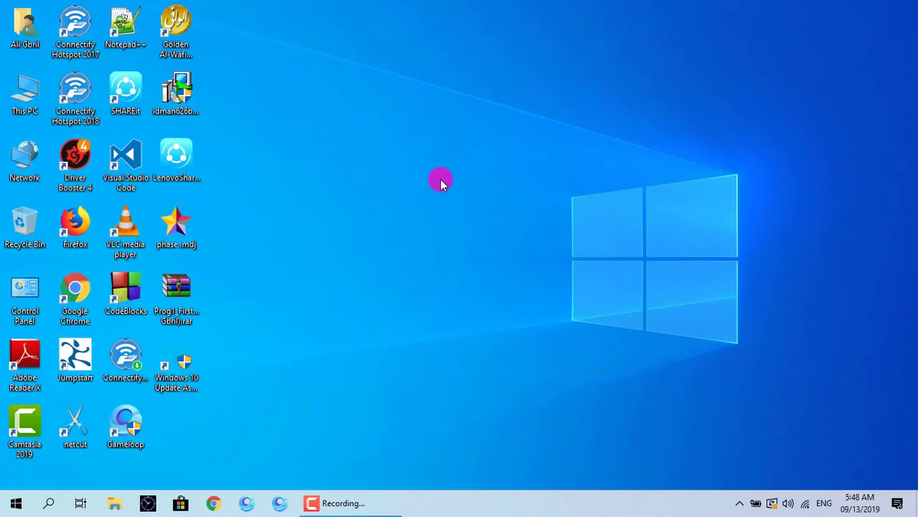
right_click(416, 100)
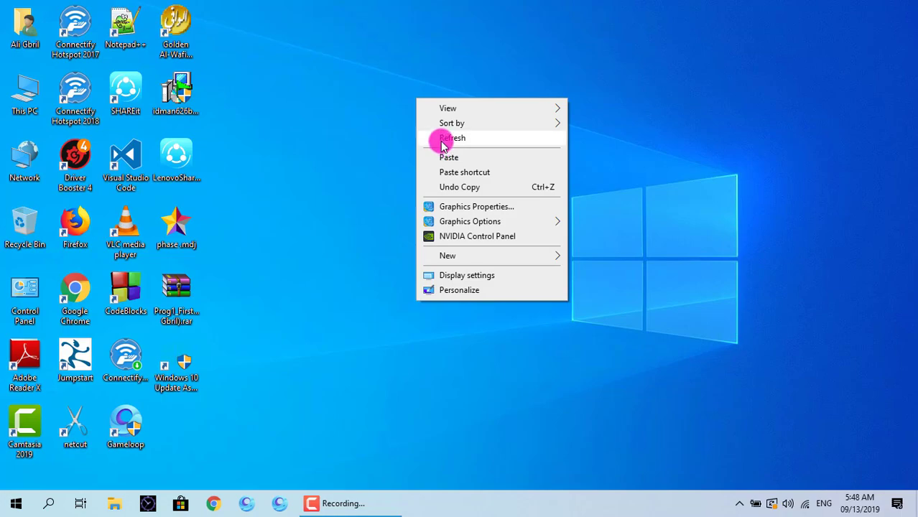
left_click(436, 135)
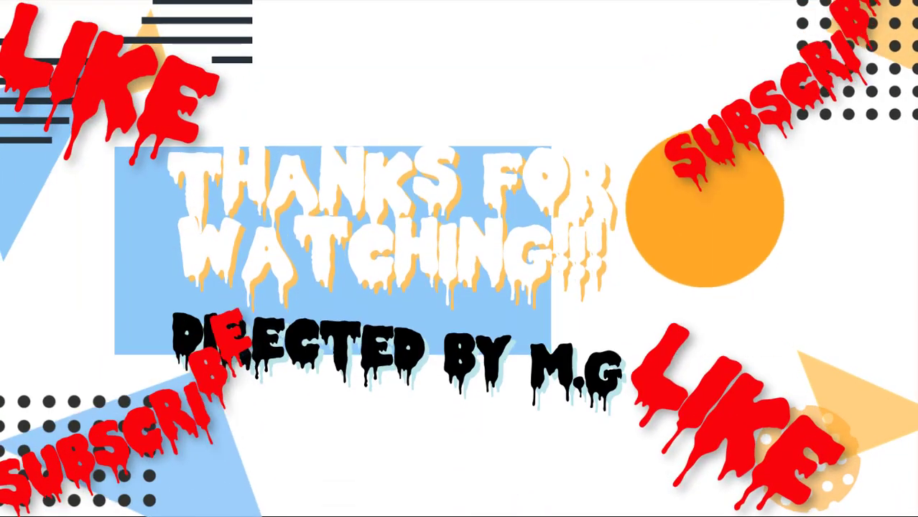